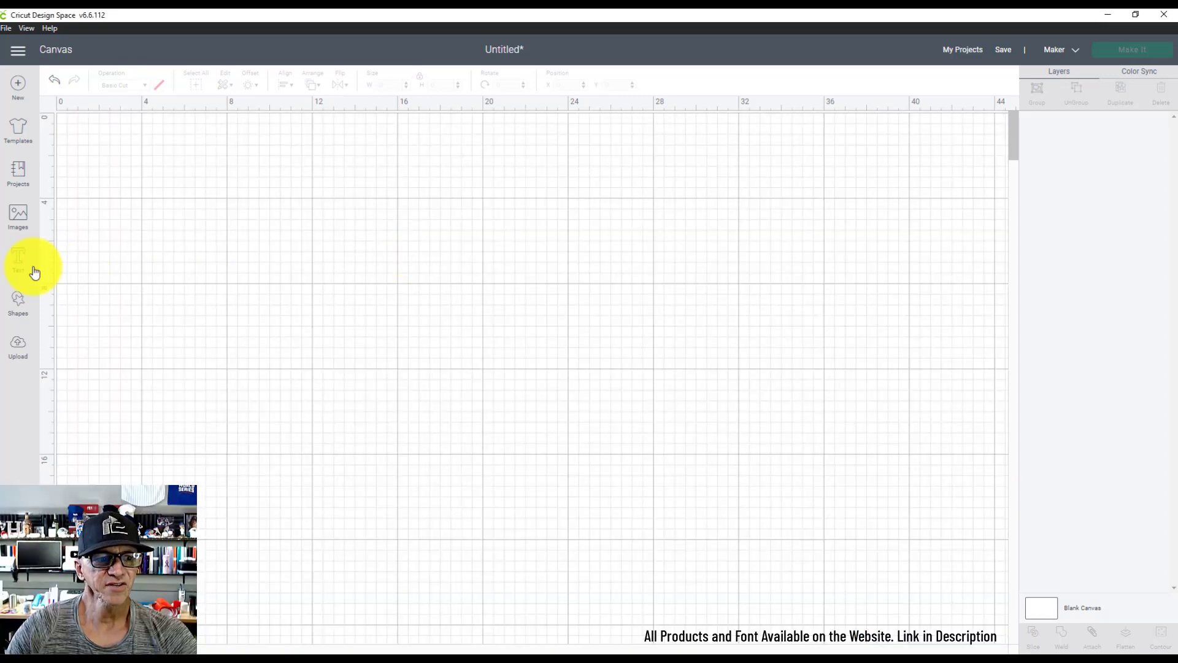
Step: Add a text object containing a person's first name and place it at about X 5.7, Y 5.3 in on the canvas
left_click(34, 271)
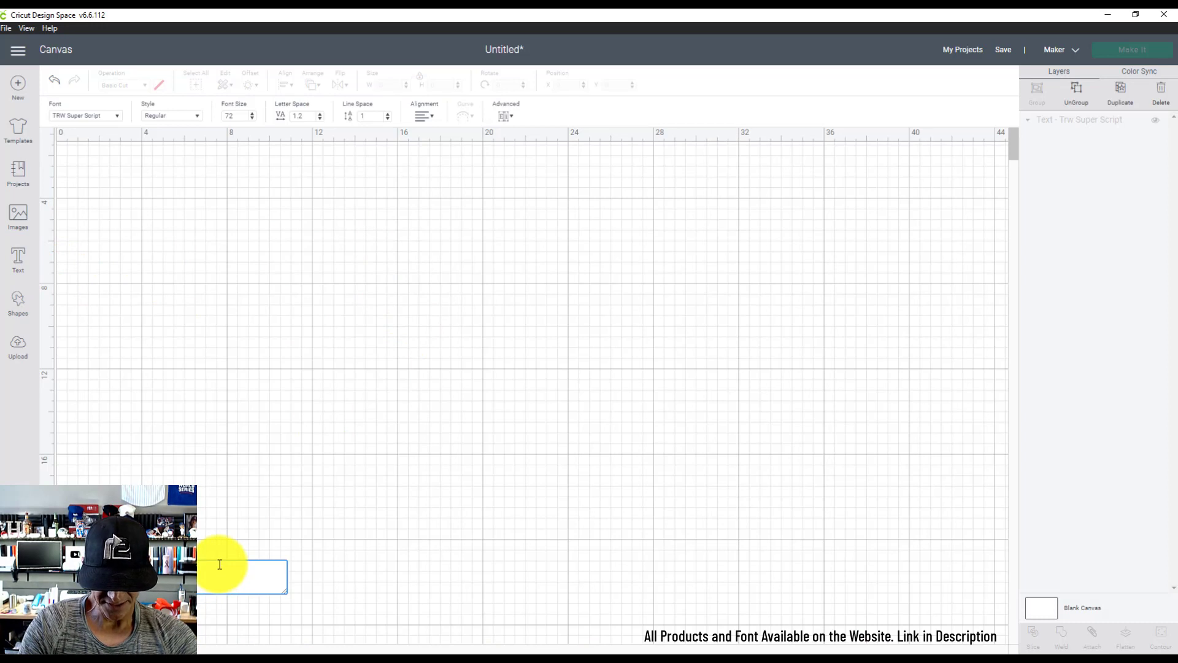
type("Jessica")
left_click(242, 306)
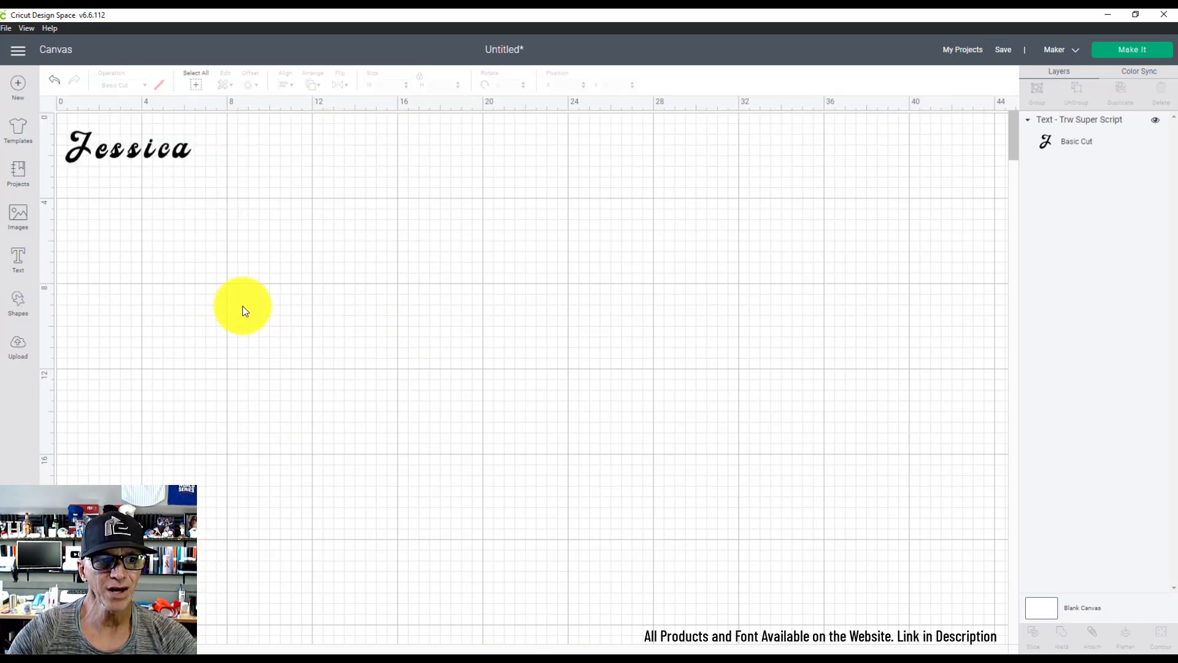
left_click_drag(180, 166, 303, 258)
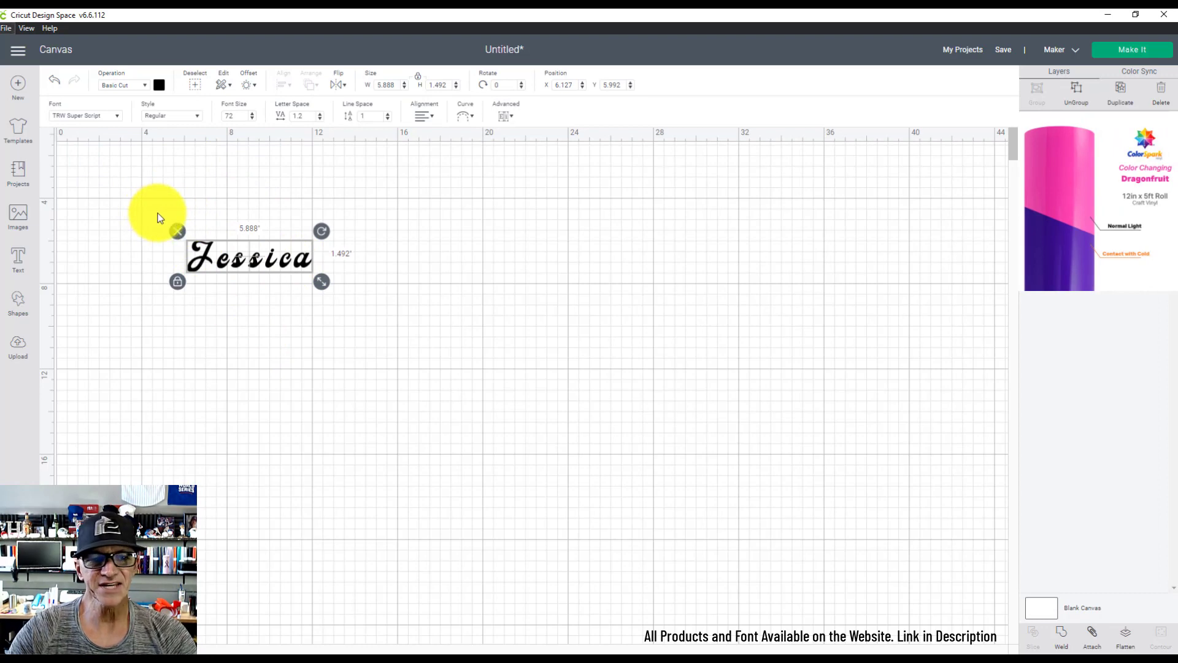
scroll(157, 217, "up", 10)
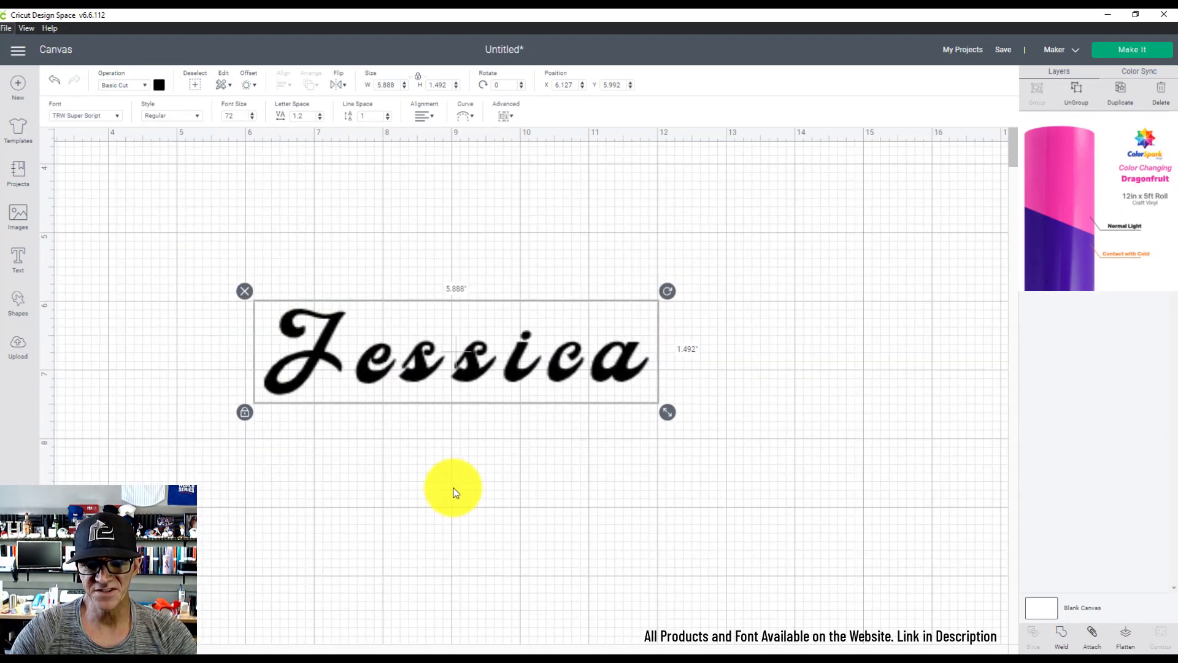
left_click_drag(477, 370, 444, 320)
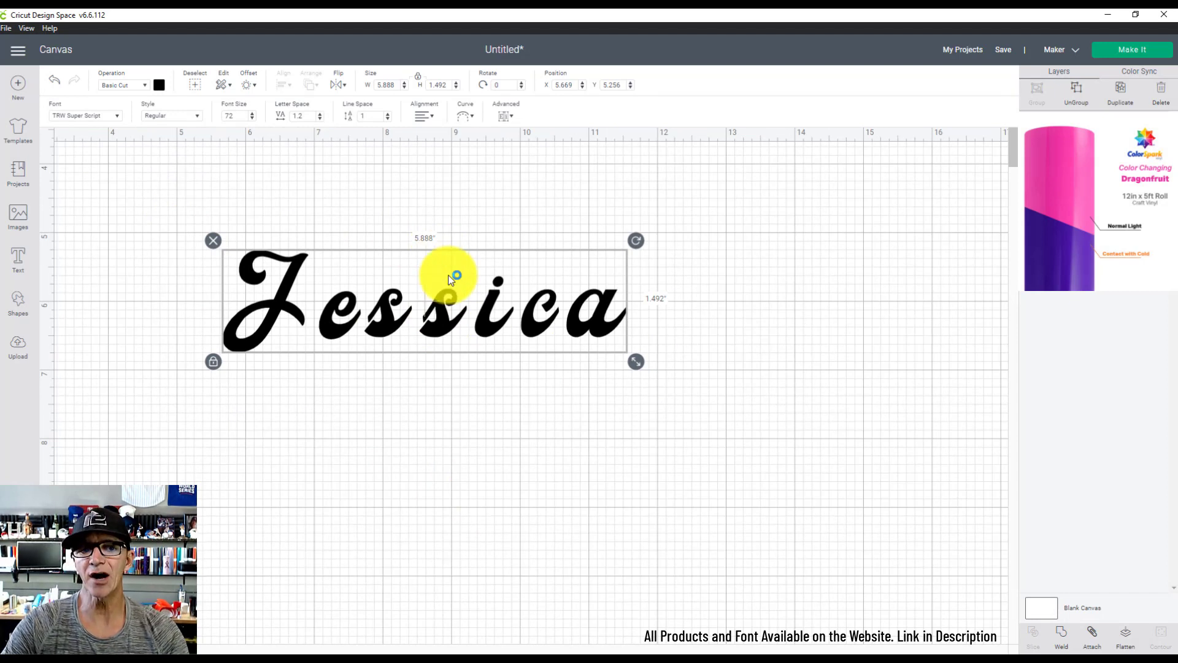
Step: Tighten the letter spacing of the name text to -1
left_click(320, 119)
left_click(320, 119)
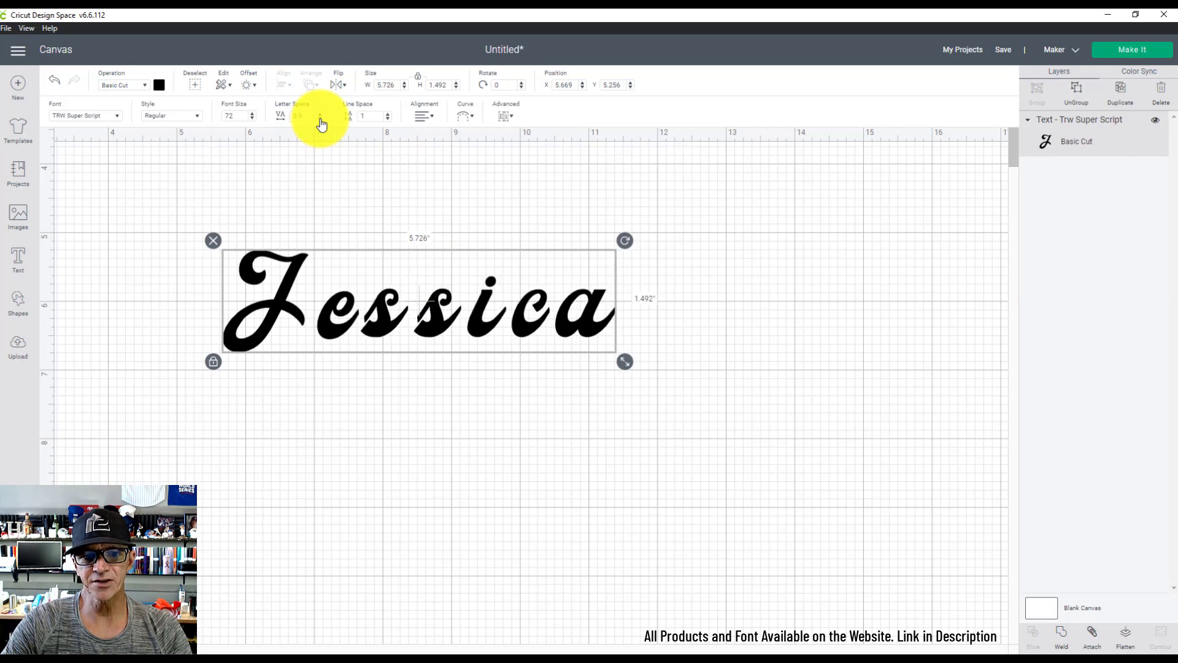
left_click(320, 119)
left_click(321, 119)
left_click(321, 119)
left_click(320, 120)
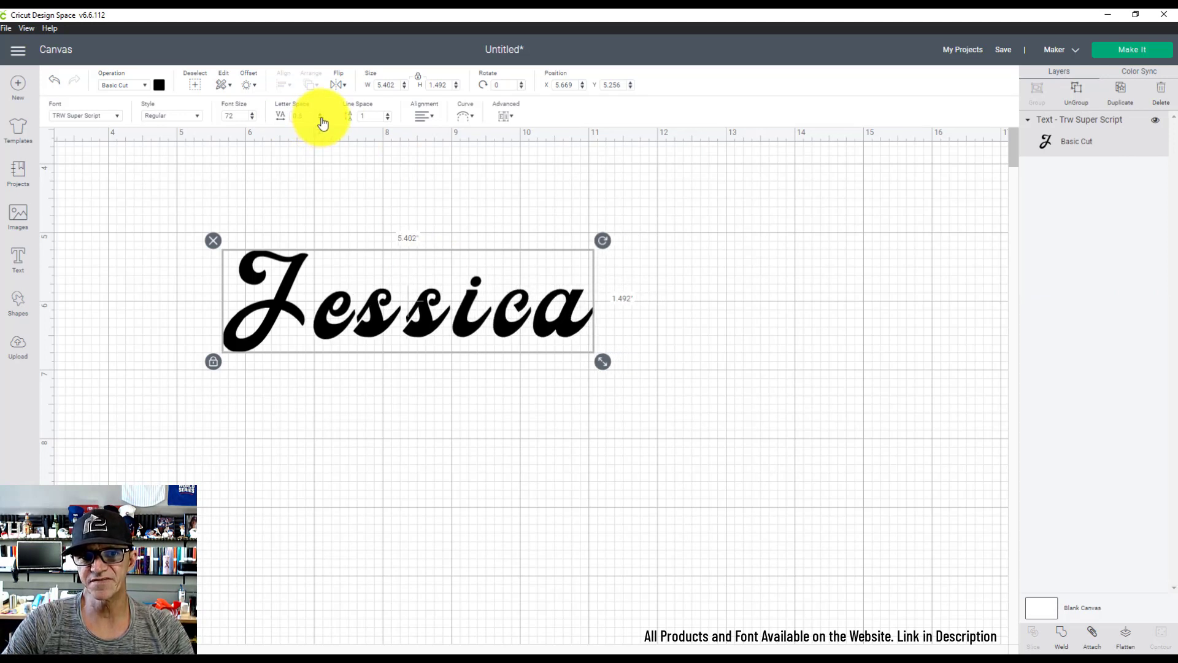
left_click(320, 119)
left_click(320, 119)
left_click(320, 119)
left_click(320, 119)
left_click(320, 119)
left_click(320, 119)
left_click(320, 119)
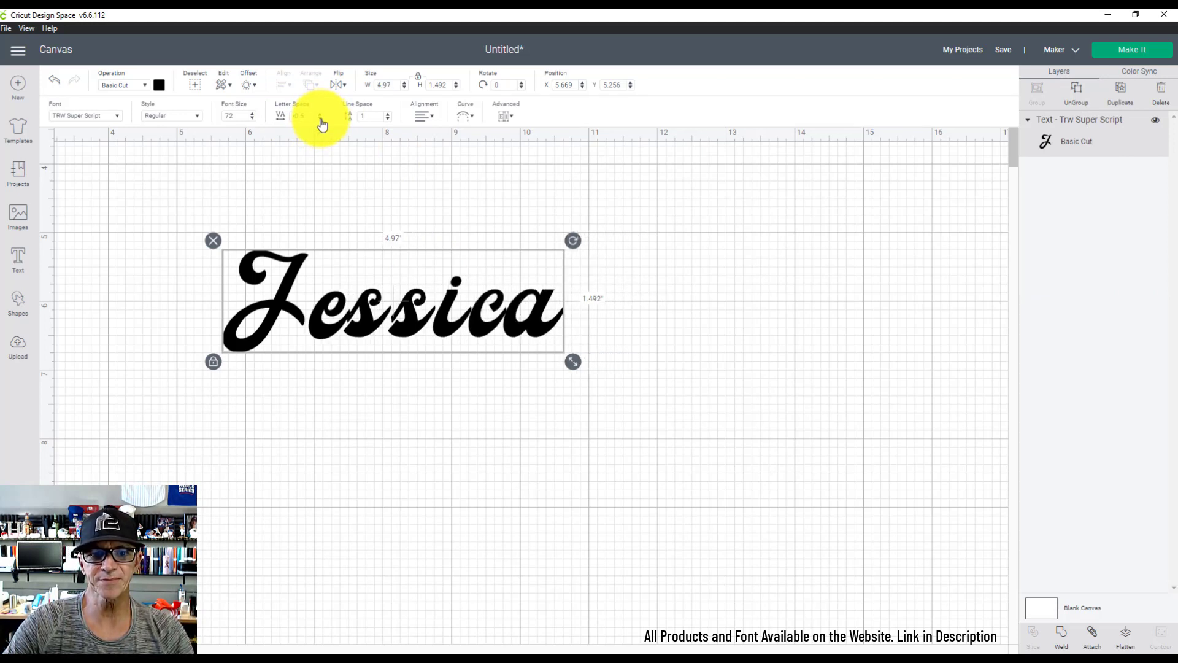
left_click(320, 119)
left_click(320, 119)
left_click(321, 119)
left_click(320, 119)
left_click(321, 119)
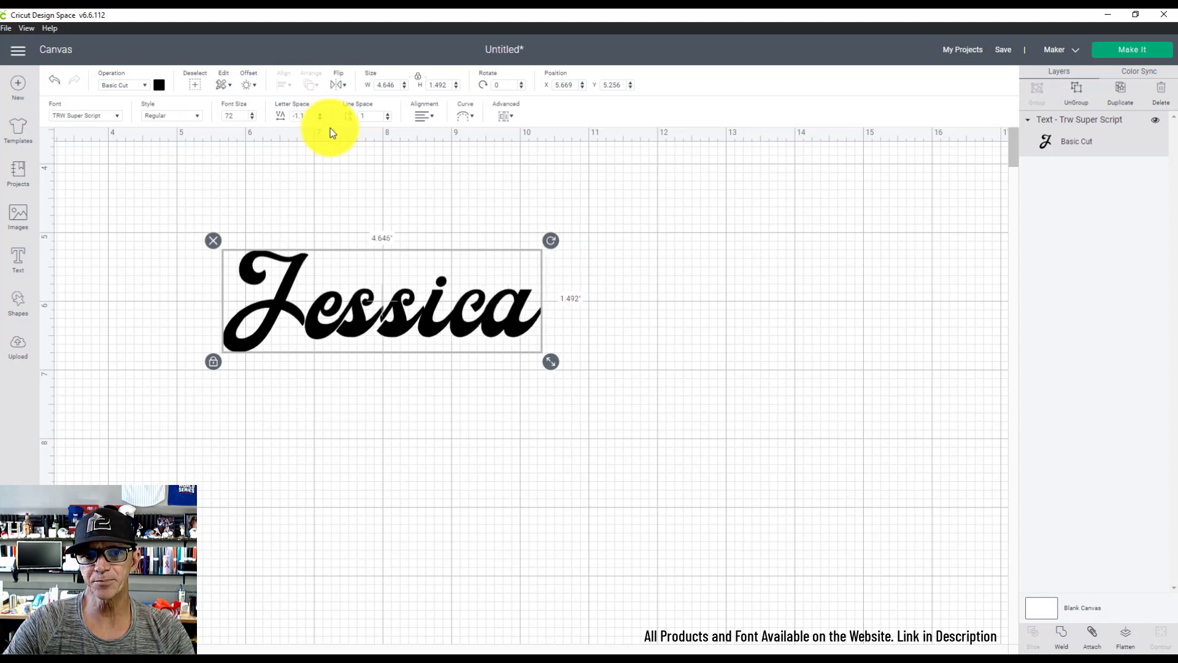
left_click(320, 114)
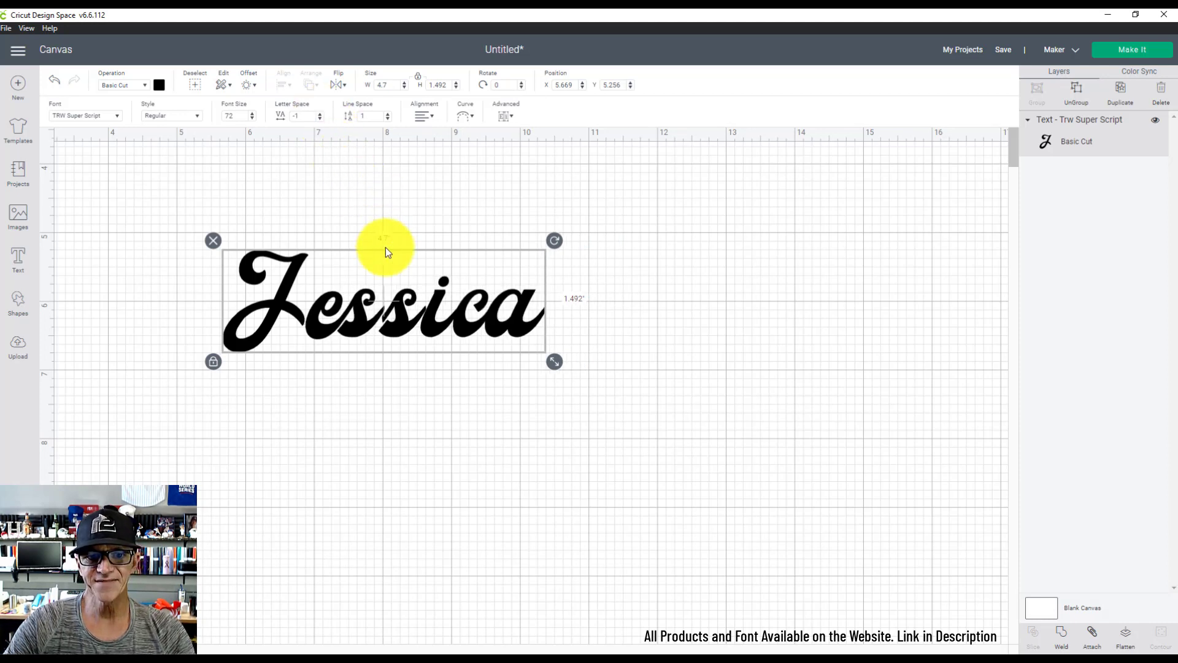
Step: Examine the joins between the letters of the name up close for remaining gaps
scroll(399, 326, "up", 3)
scroll(400, 326, "down", 3)
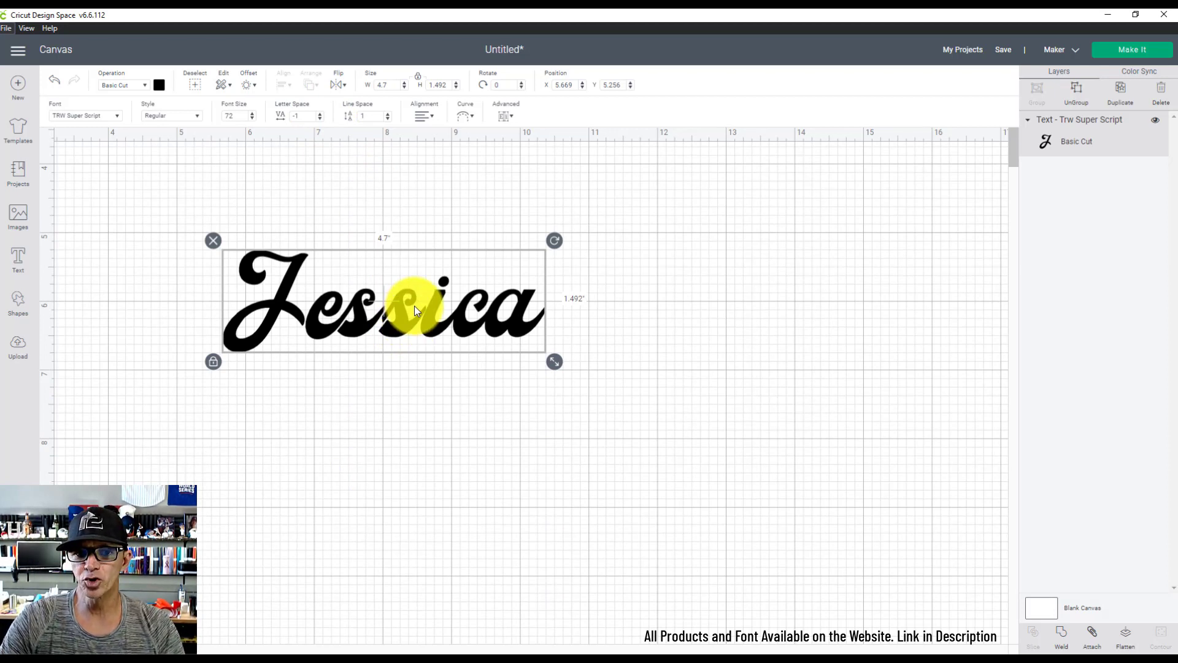
scroll(400, 319, "up", 5)
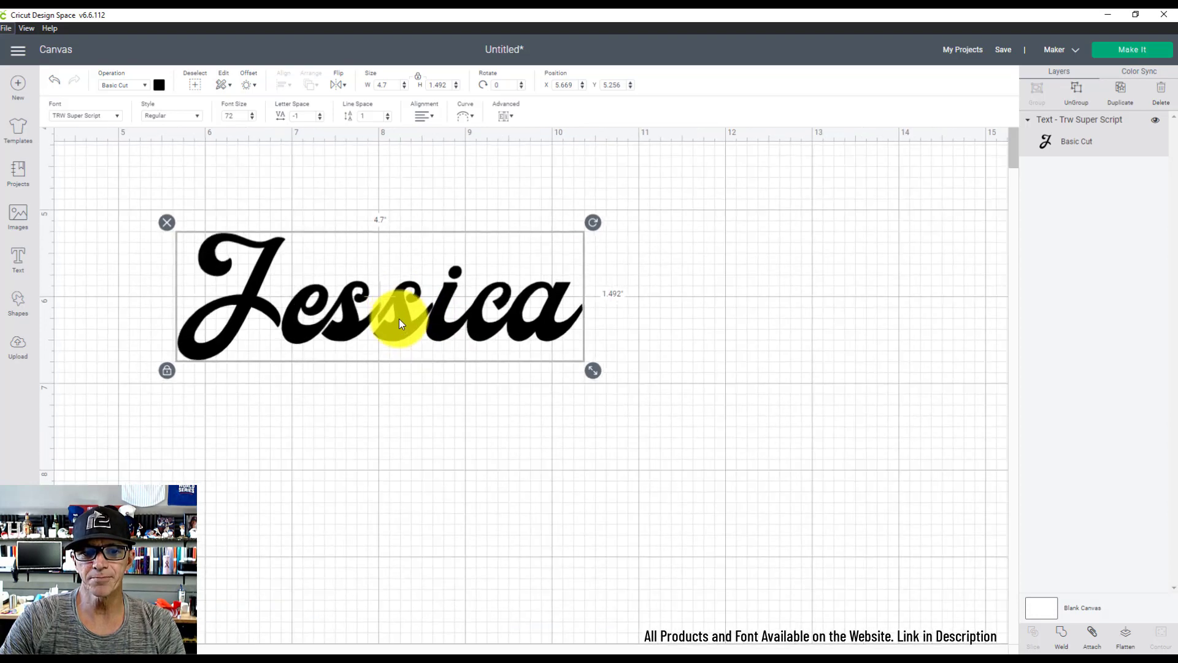
scroll(409, 316, "down", 4)
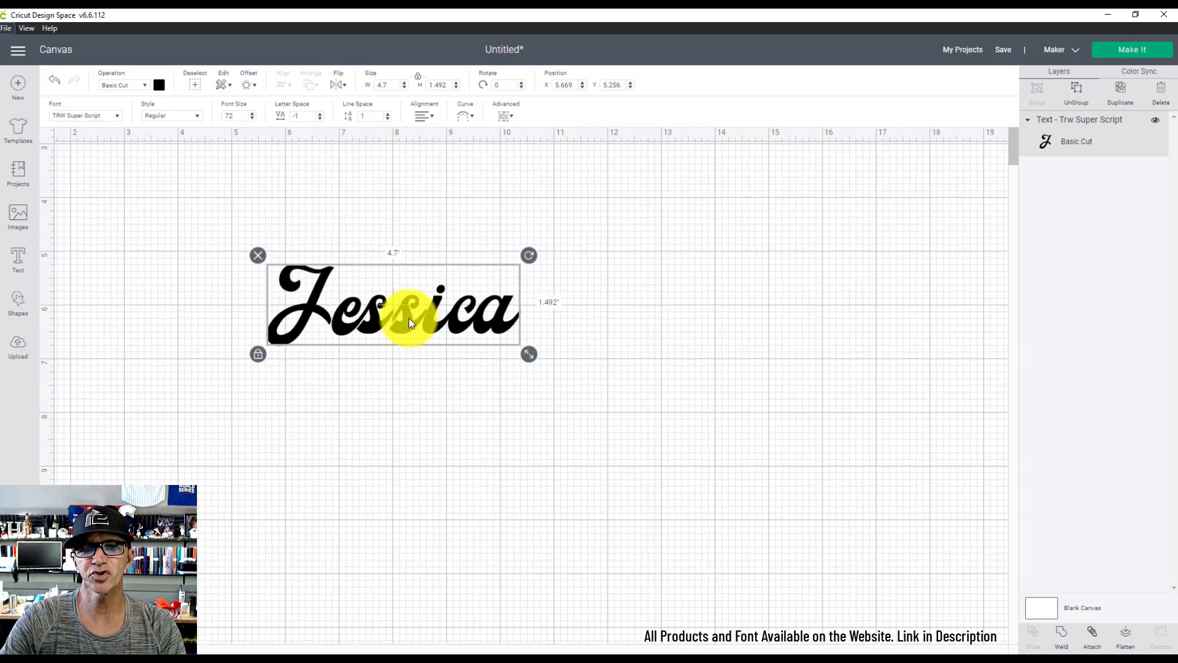
scroll(409, 318, "up", 5)
scroll(409, 314, "down", 3)
scroll(411, 314, "up", 3)
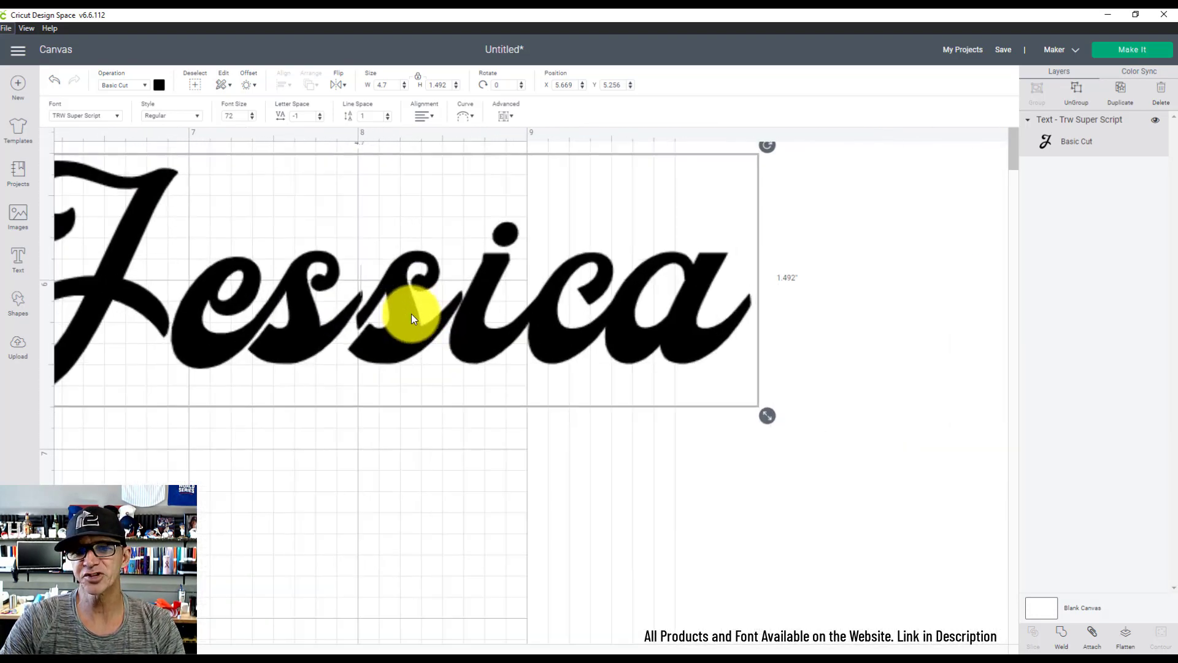
scroll(411, 314, "down", 4)
scroll(411, 313, "up", 3)
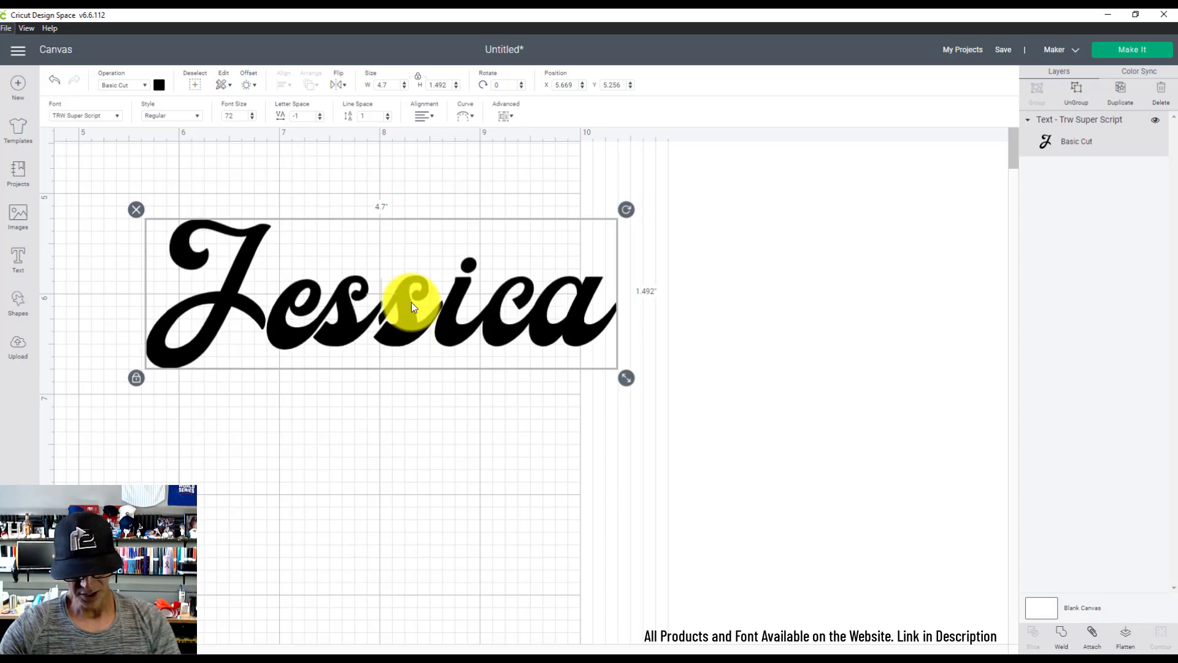
scroll(400, 307, "down", 3)
scroll(403, 309, "up", 4)
scroll(405, 310, "down", 3)
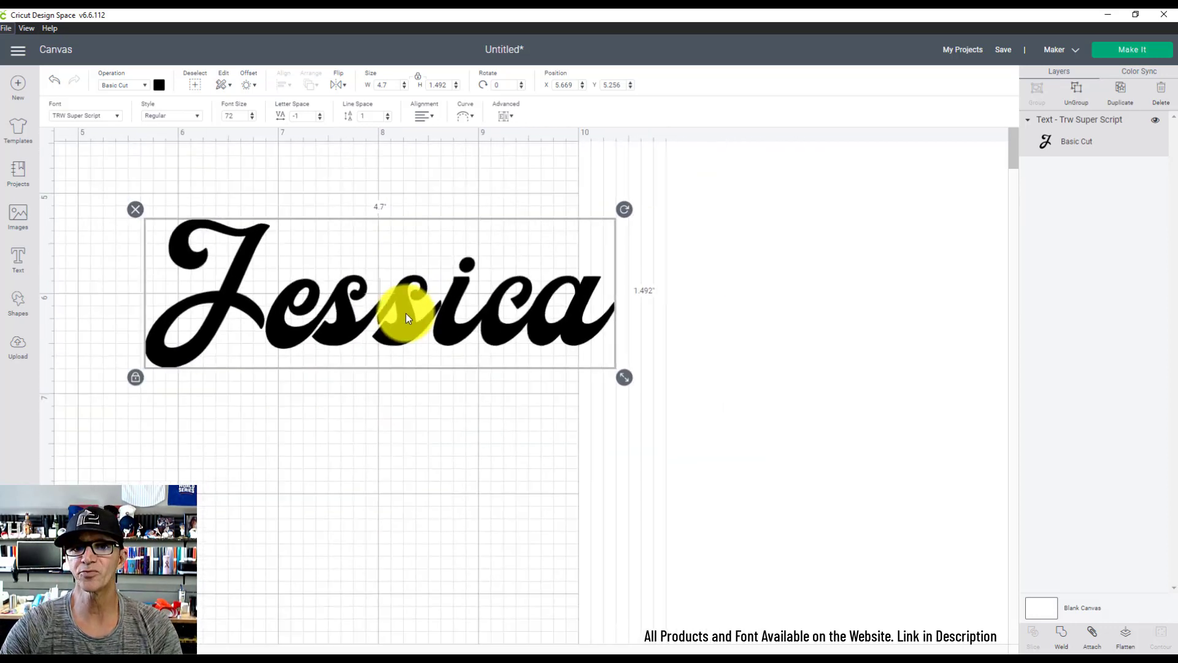
scroll(406, 313, "up", 3)
scroll(665, 271, "up", 3)
scroll(665, 271, "down", 4)
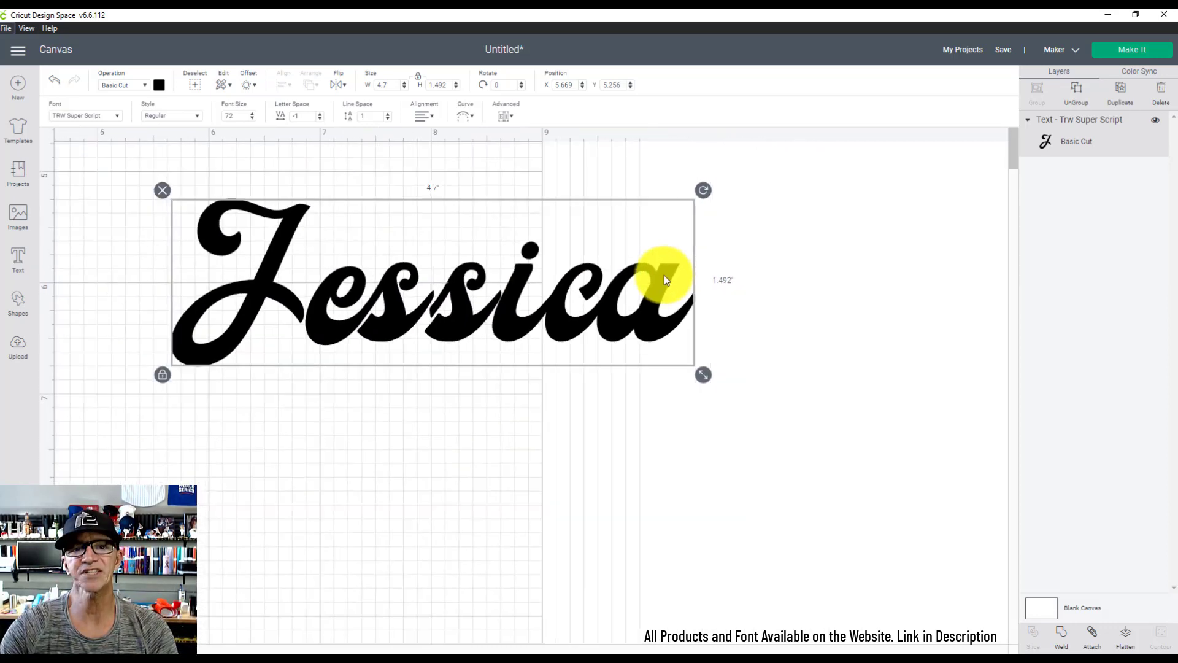
scroll(307, 275, "up", 3)
scroll(441, 289, "down", 3)
scroll(476, 289, "up", 2)
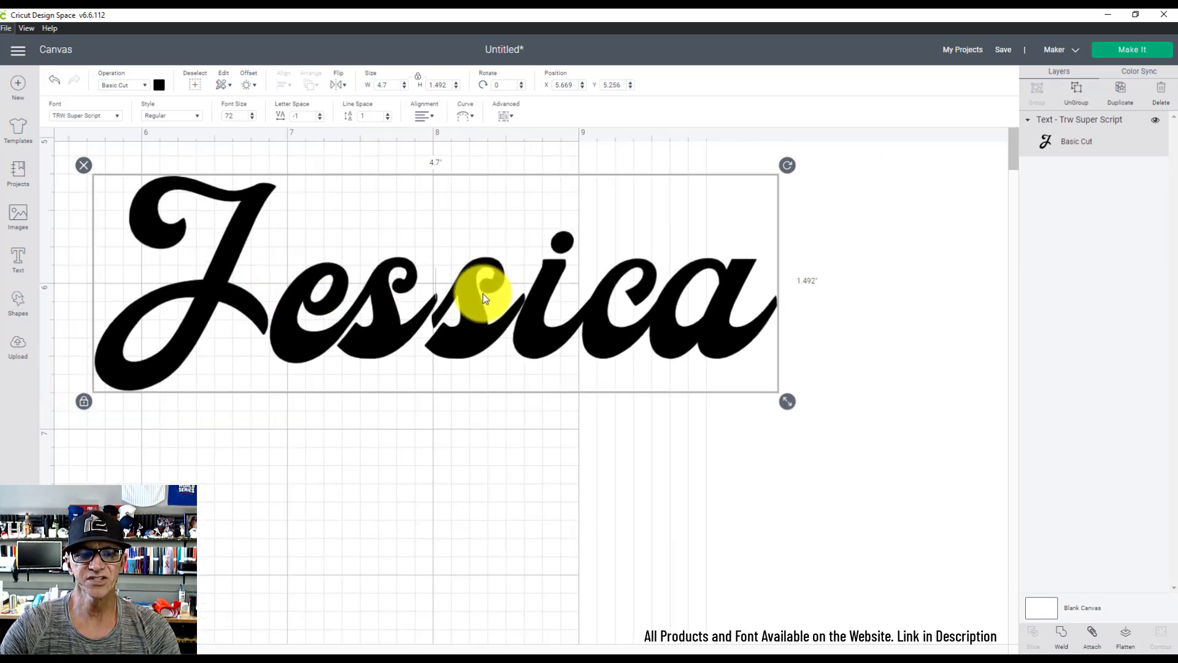
Step: Ungroup the name into single letters and move the second s, i, c, a and J inward so neighbouring letters overlap
left_click(1081, 104)
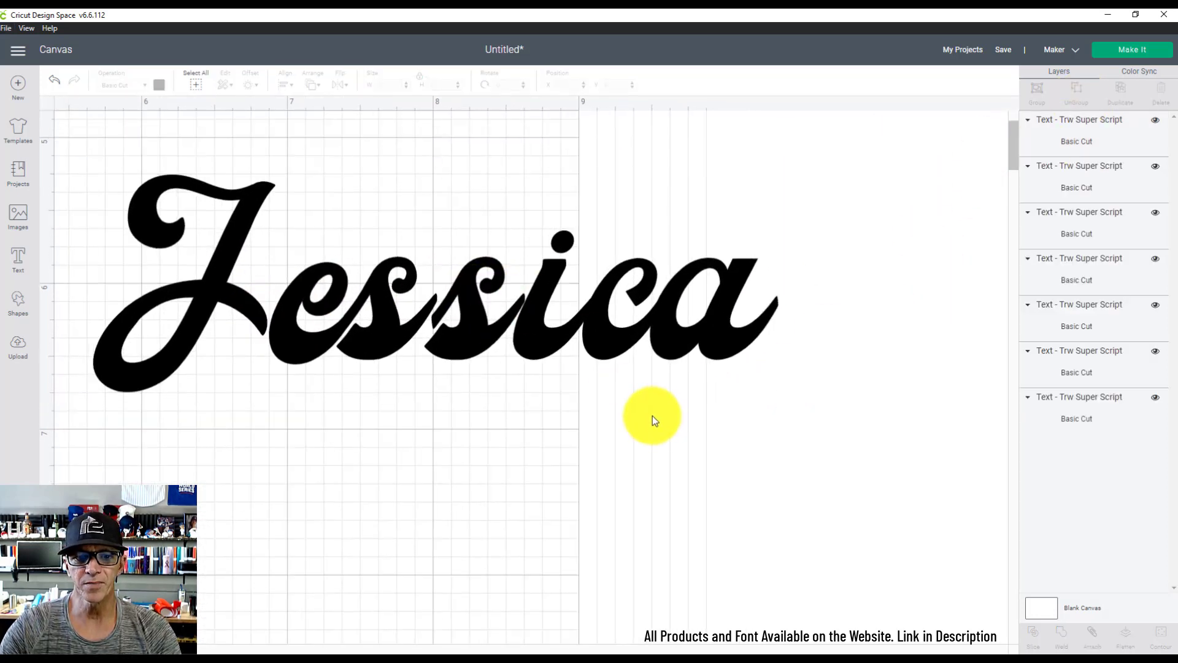
left_click(463, 337)
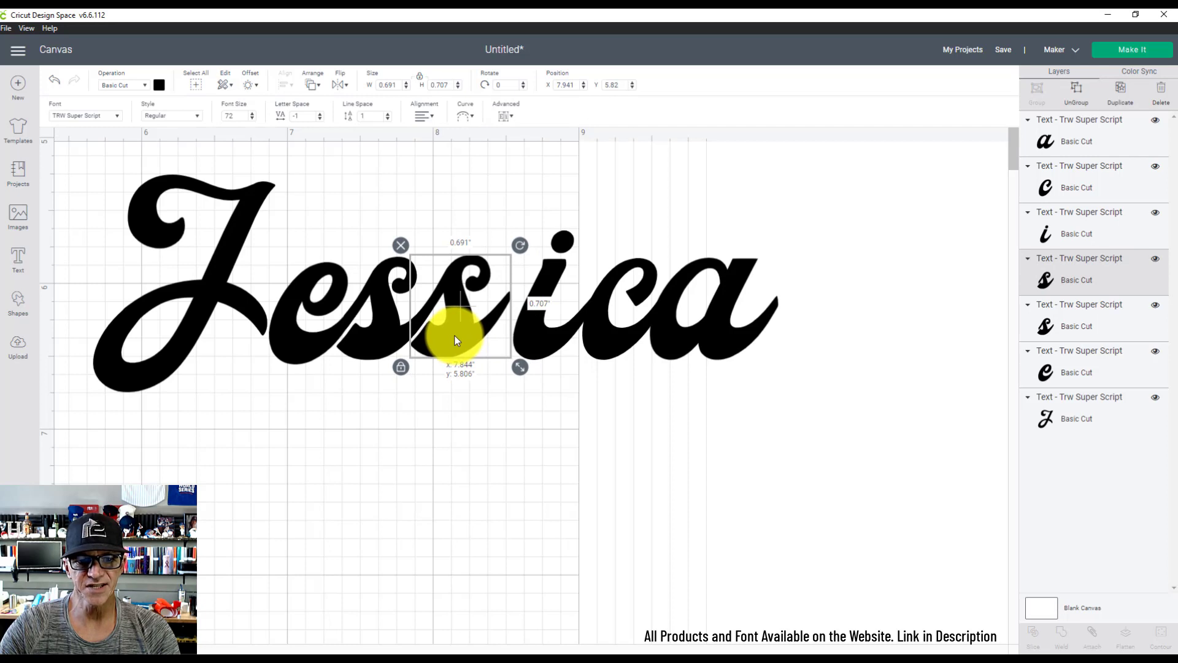
left_click_drag(543, 348, 517, 350)
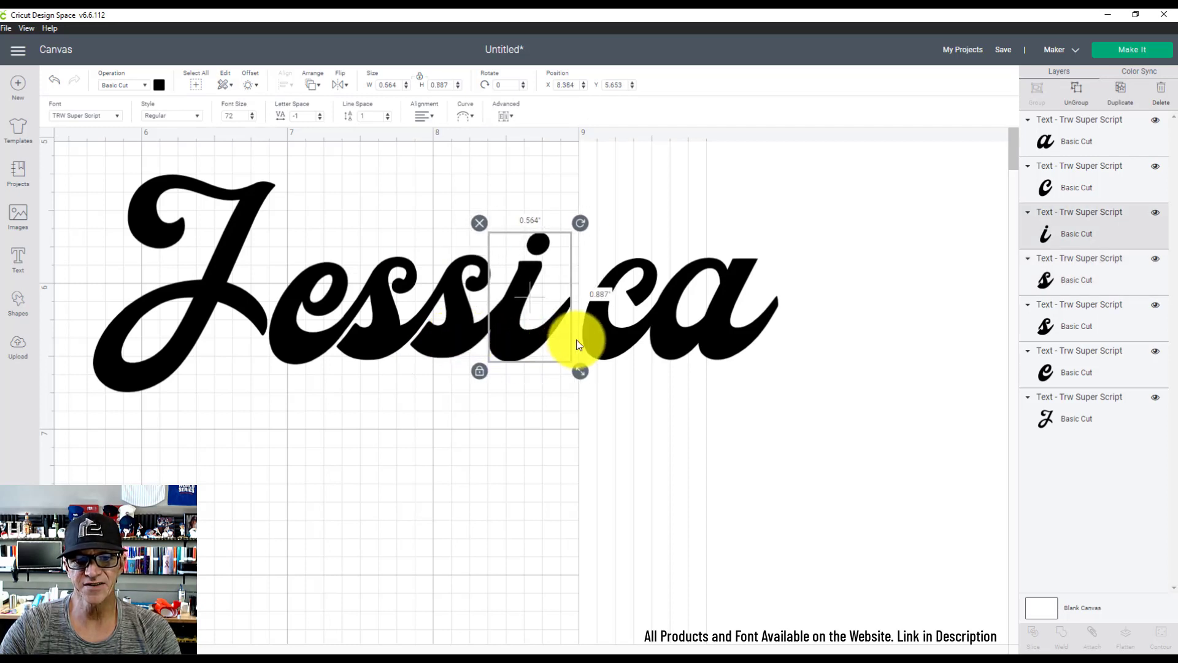
left_click_drag(612, 340, 583, 340)
left_click_drag(722, 333, 689, 337)
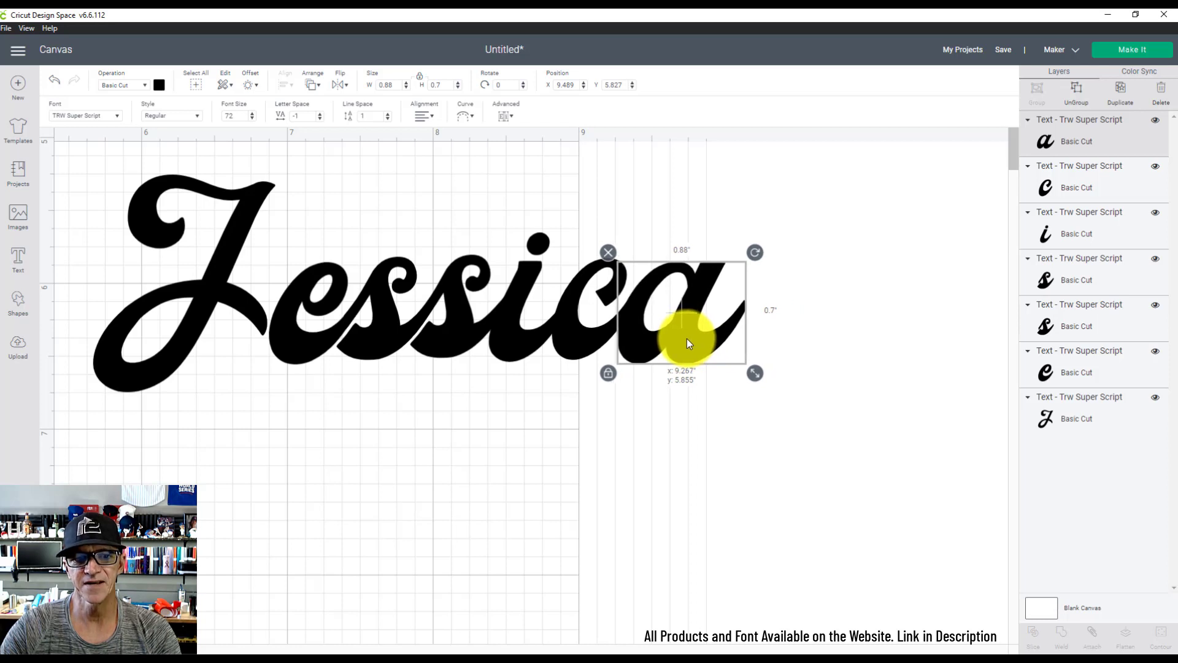
left_click_drag(185, 345, 201, 359)
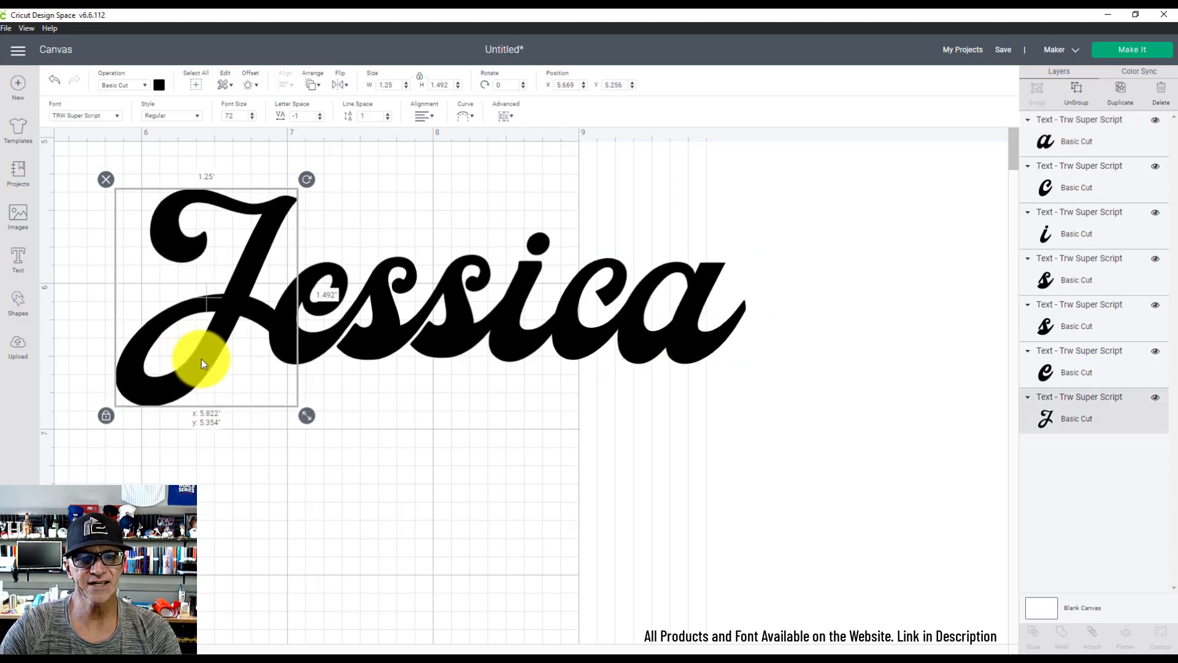
left_click(407, 405)
Step: Weld all the letters into one shape and move it to about X 4.3, Y 4.8 in on the canvas
scroll(449, 376, "down", 3)
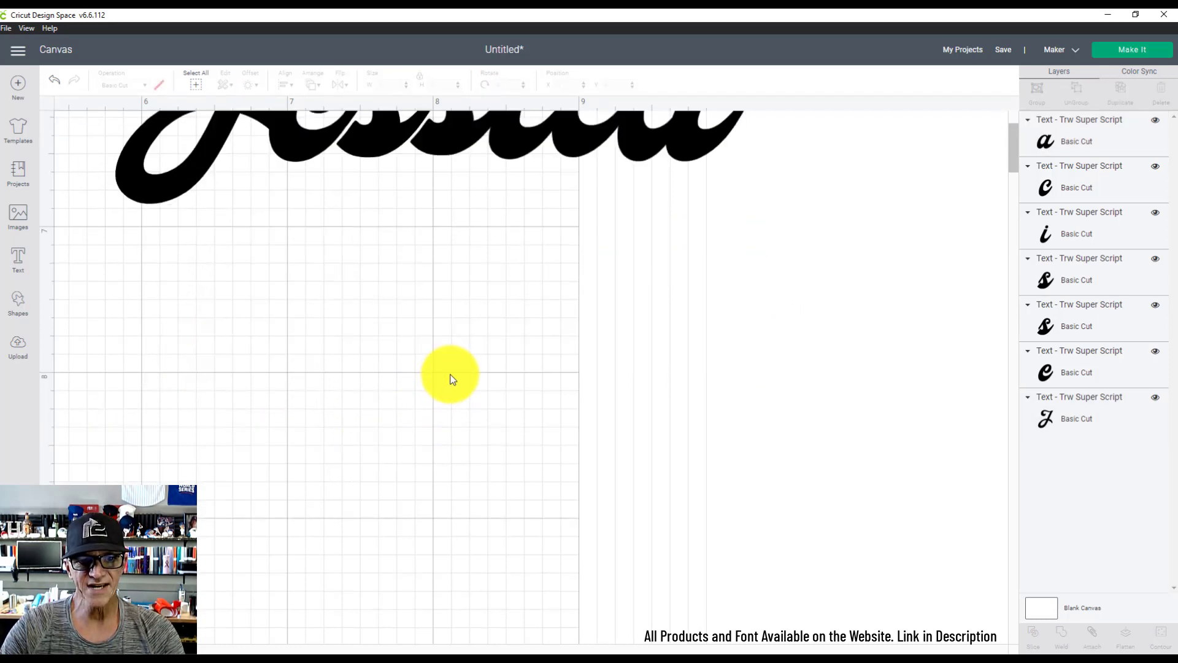
scroll(451, 377, "up", 3)
scroll(451, 375, "down", 1)
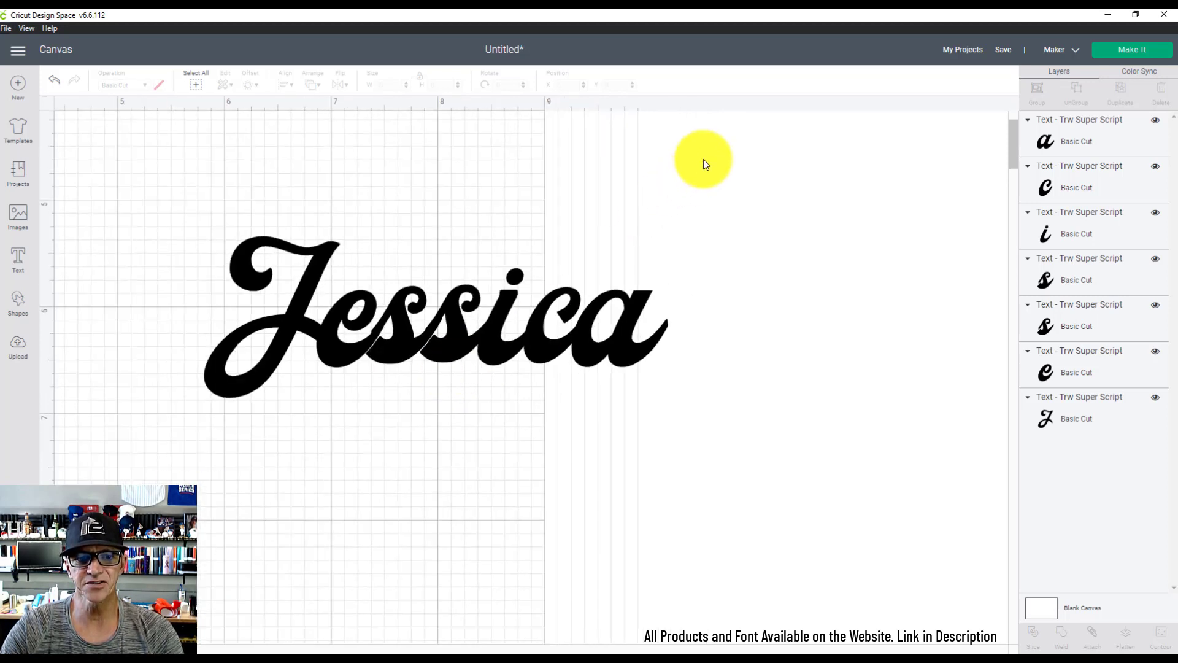
left_click_drag(703, 159, 179, 517)
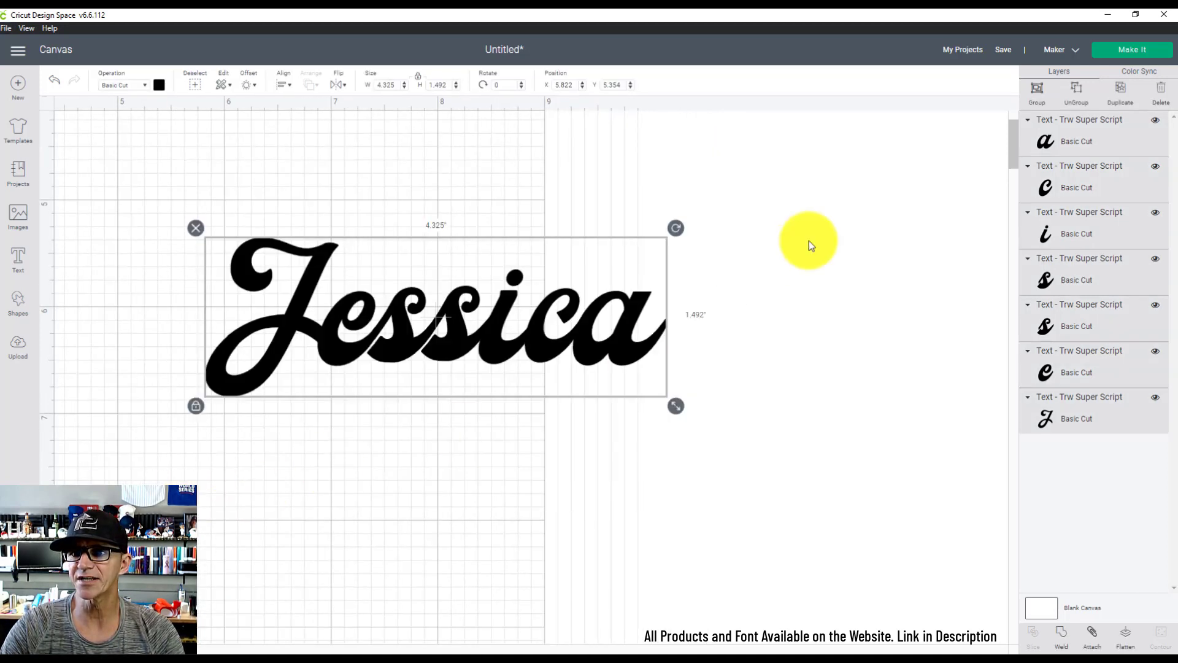
left_click(1064, 639)
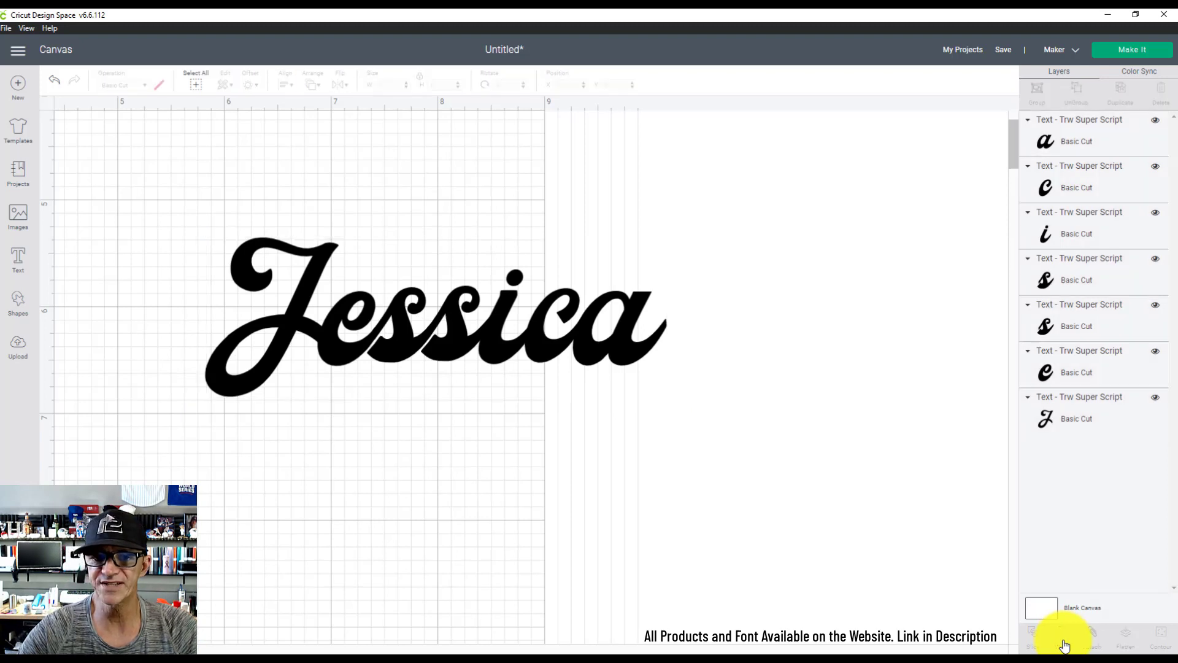
scroll(610, 384, "down", 3)
scroll(608, 386, "up", 3)
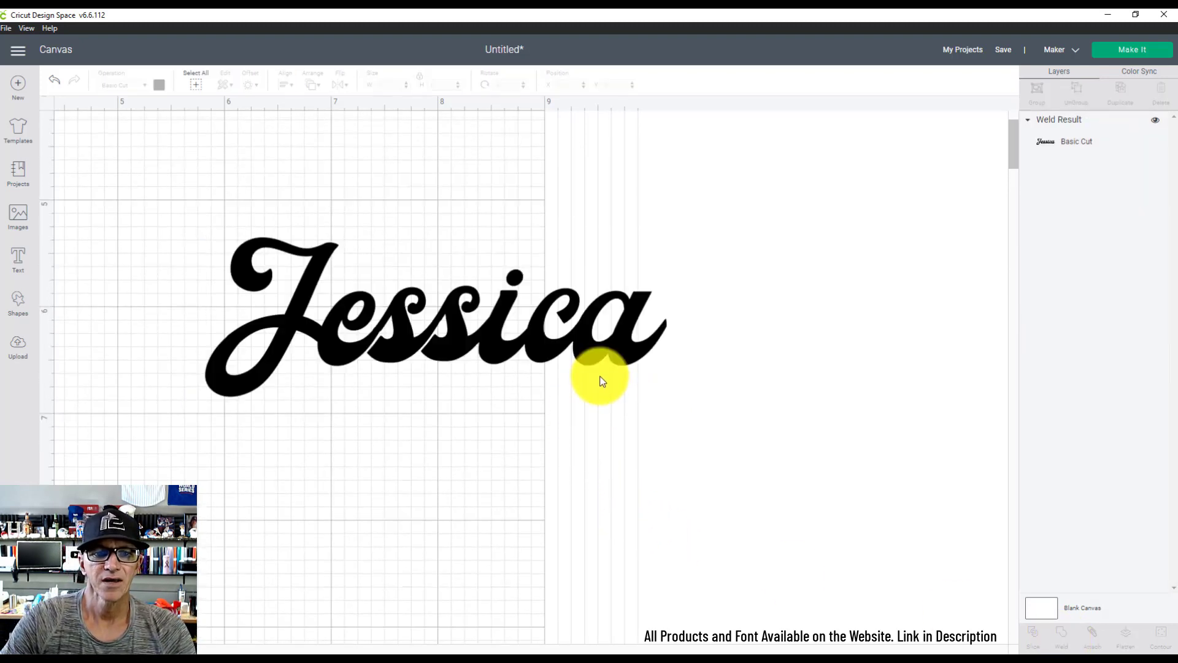
scroll(583, 362, "down", 1)
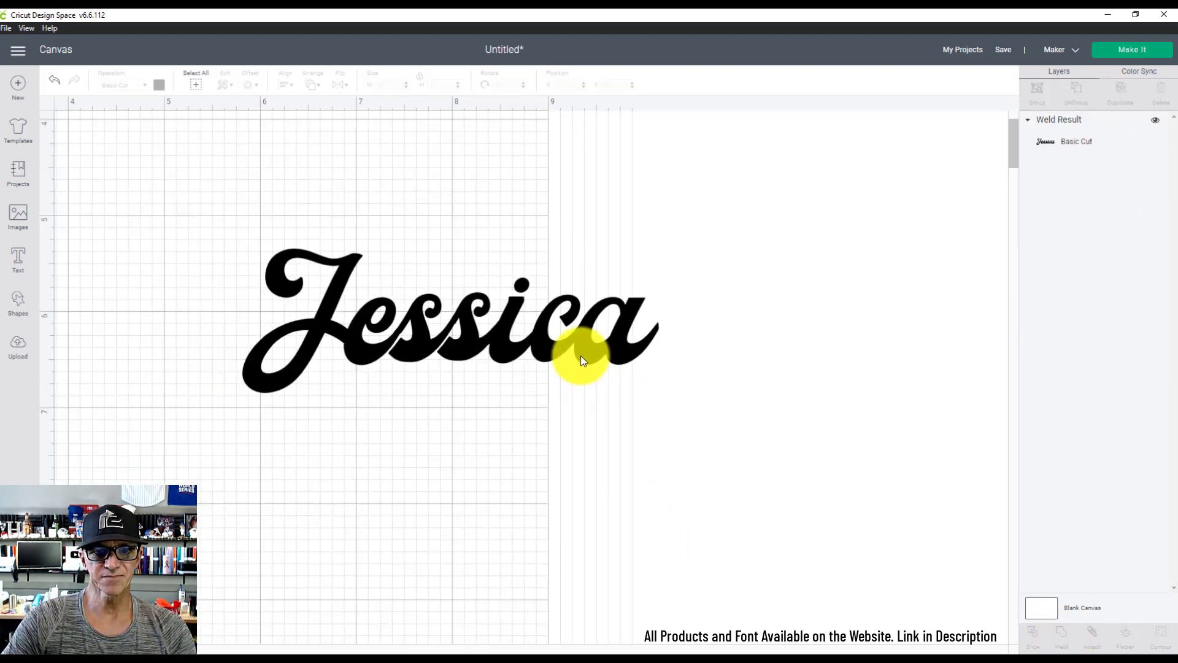
left_click_drag(552, 346, 422, 293)
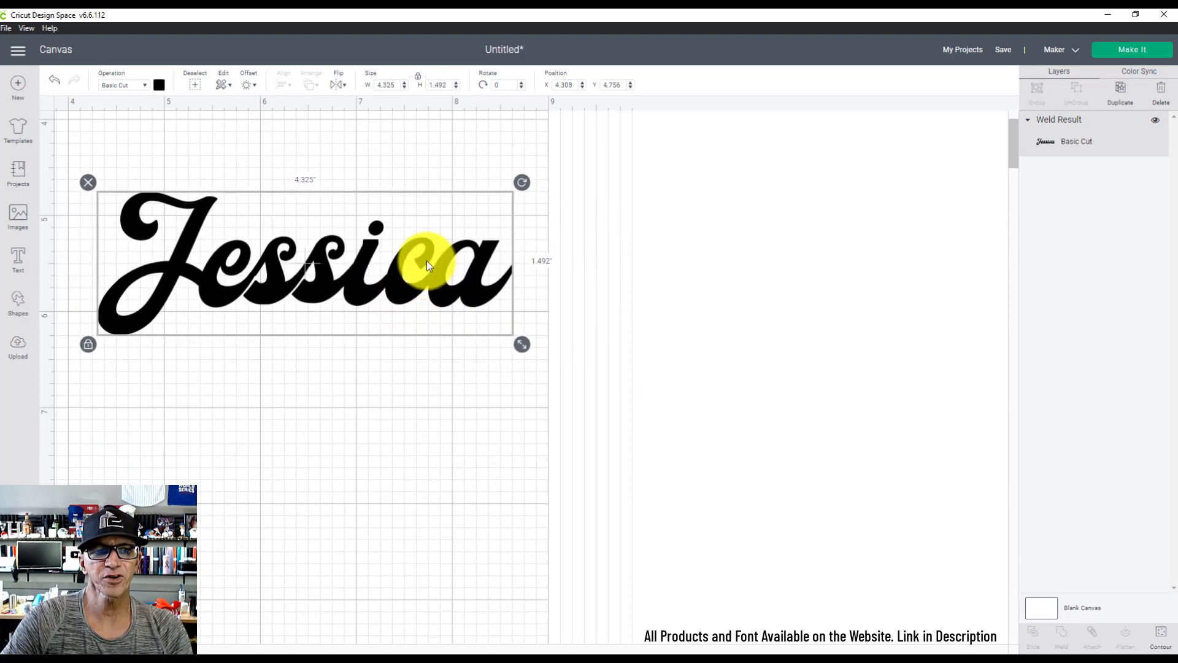
Step: Create an offset outline around the welded name at a distance of 0.12 in
left_click(256, 88)
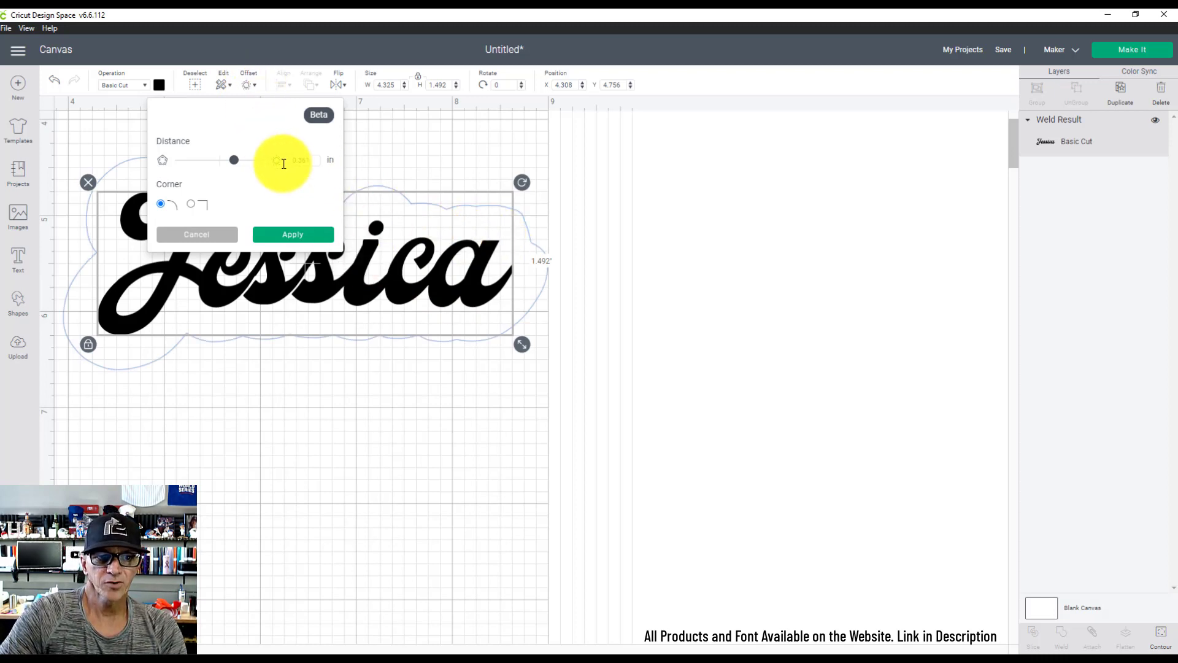
left_click_drag(235, 165, 225, 168)
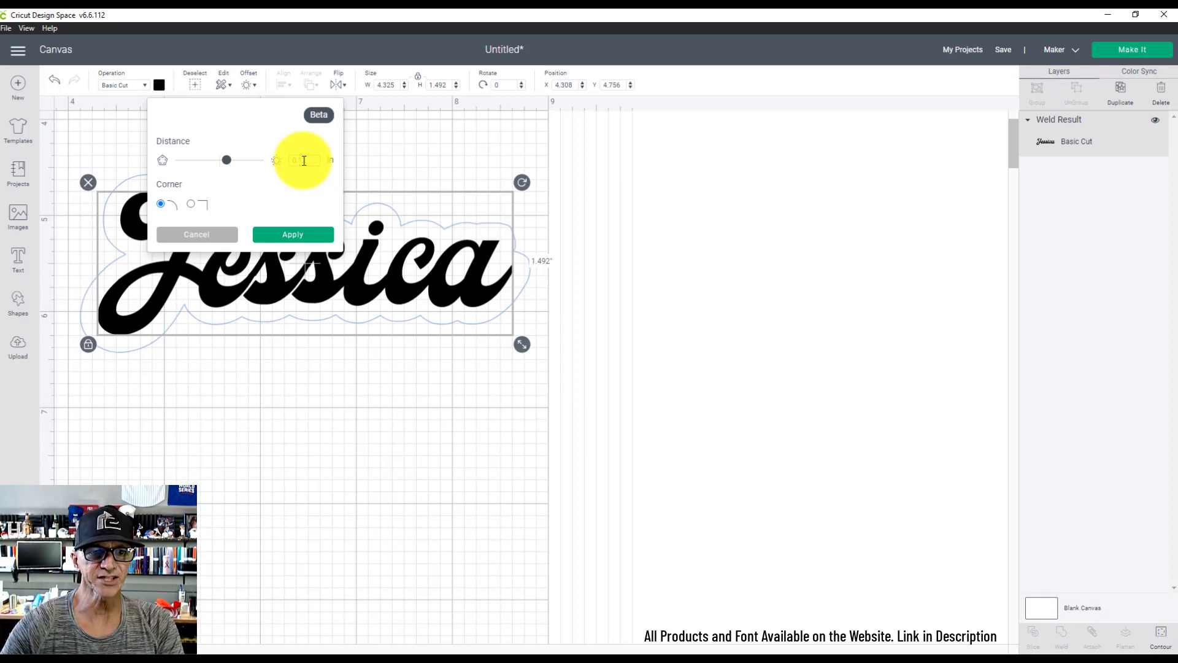
type("2")
key("Return")
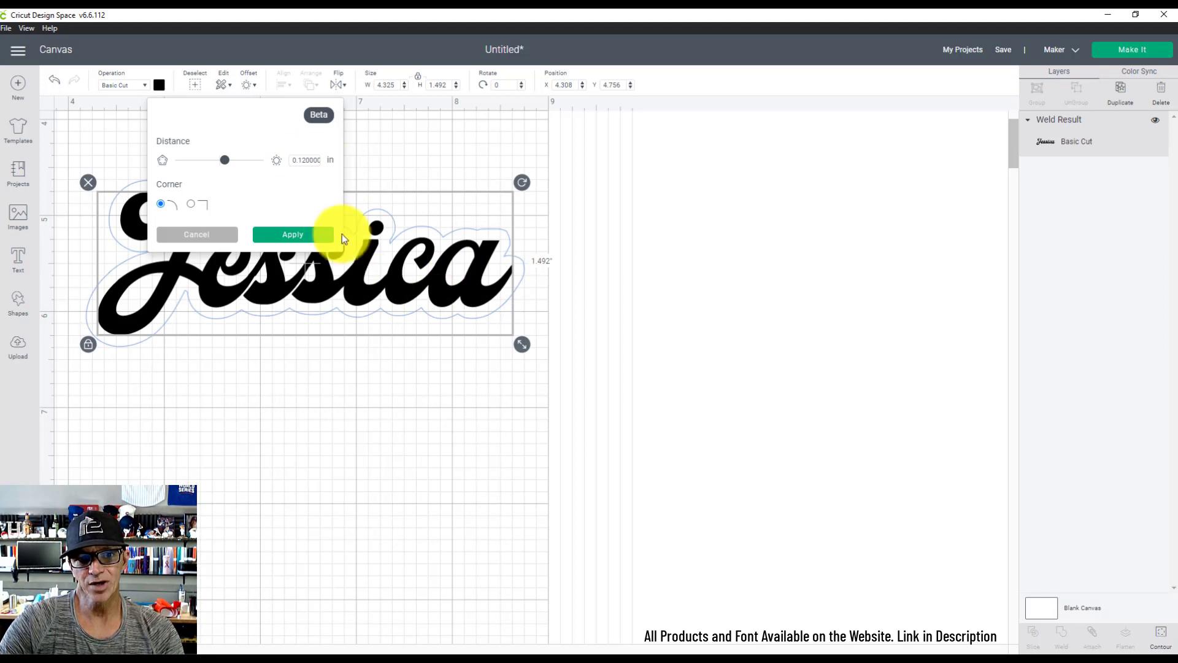
left_click(315, 236)
left_click(455, 331)
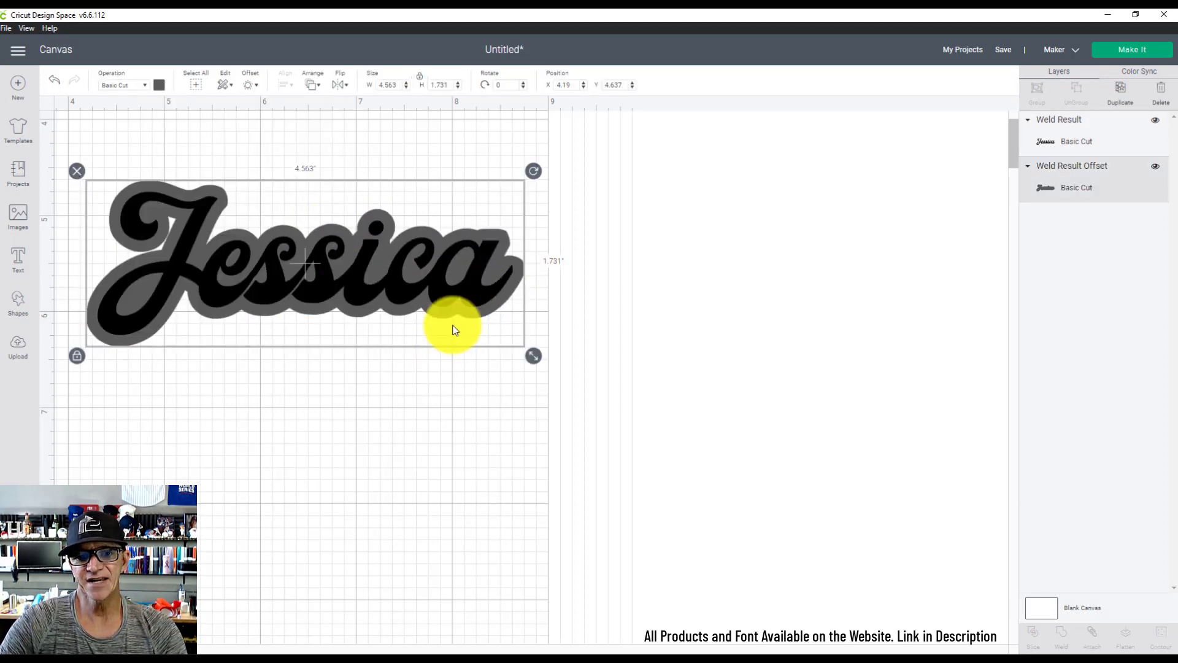
left_click(548, 280)
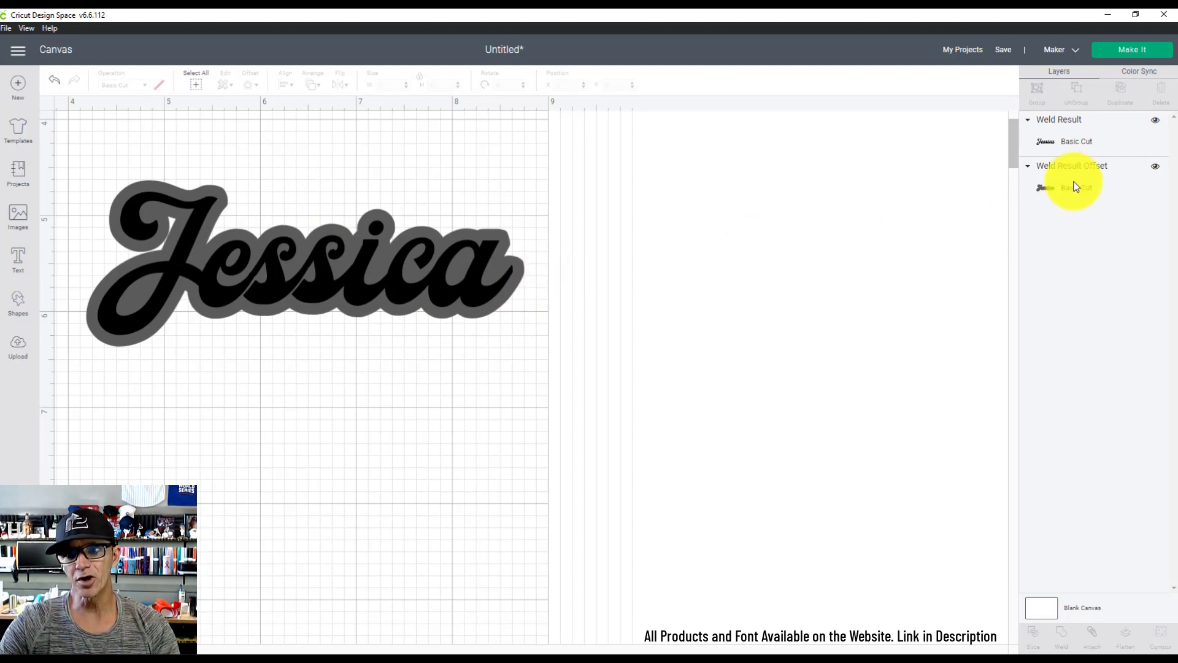
Step: Colour the welded name purple and the offset outline behind it light gray
left_click(469, 302)
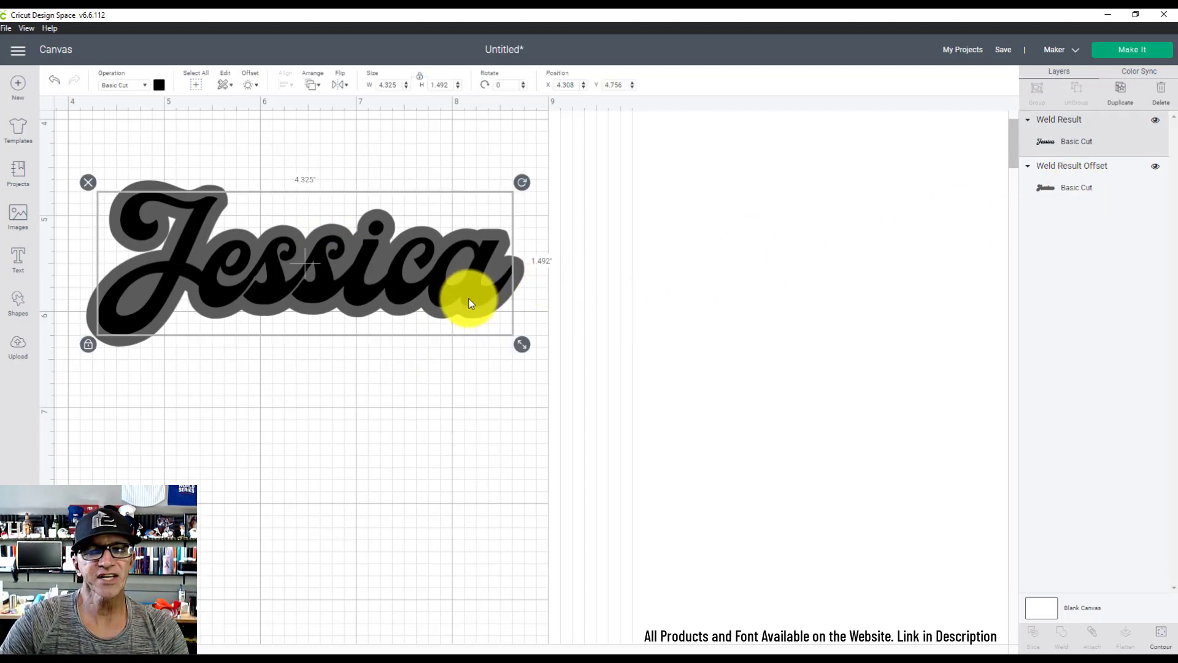
left_click(159, 85)
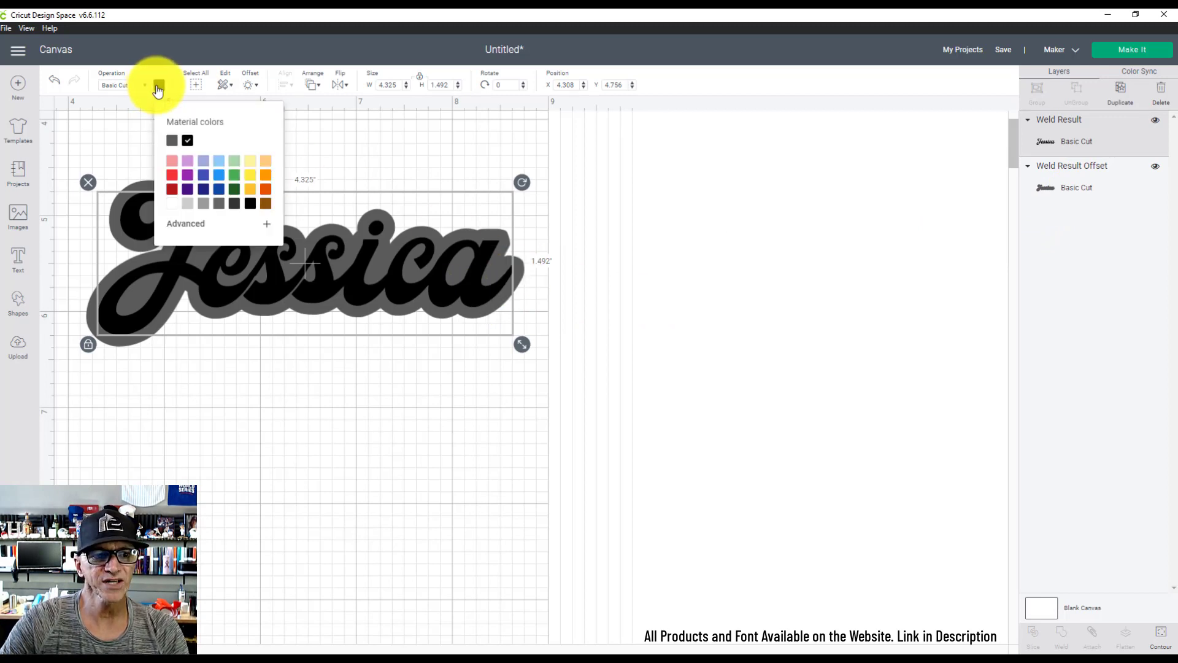
left_click(187, 189)
left_click(360, 346)
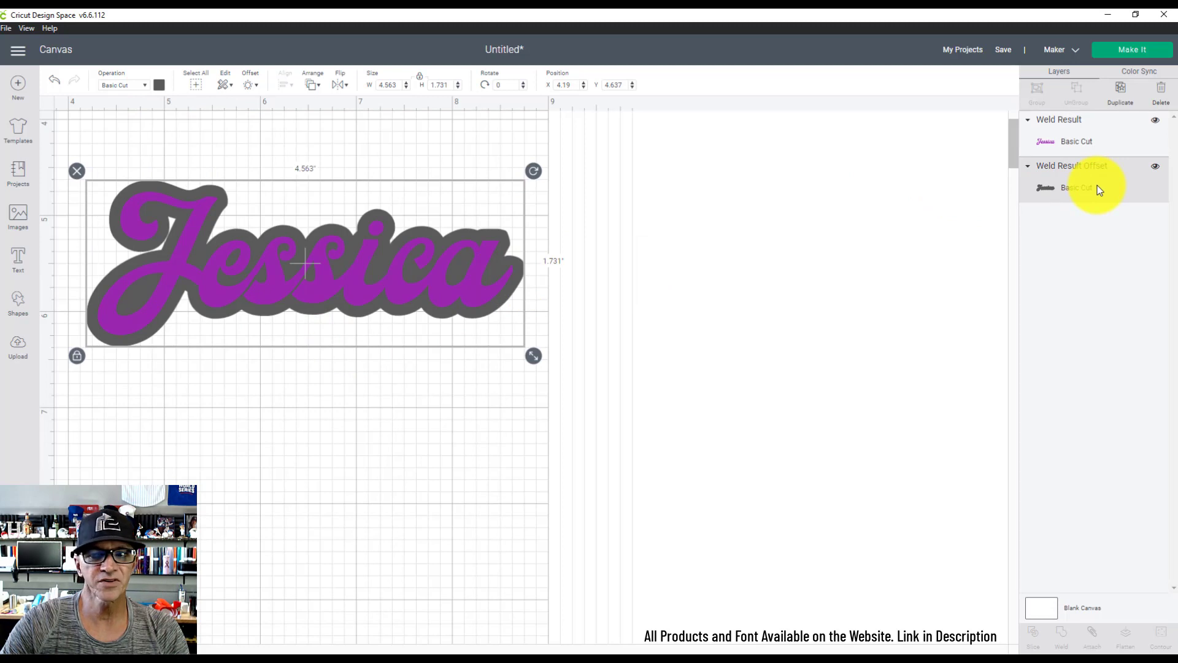
left_click(159, 84)
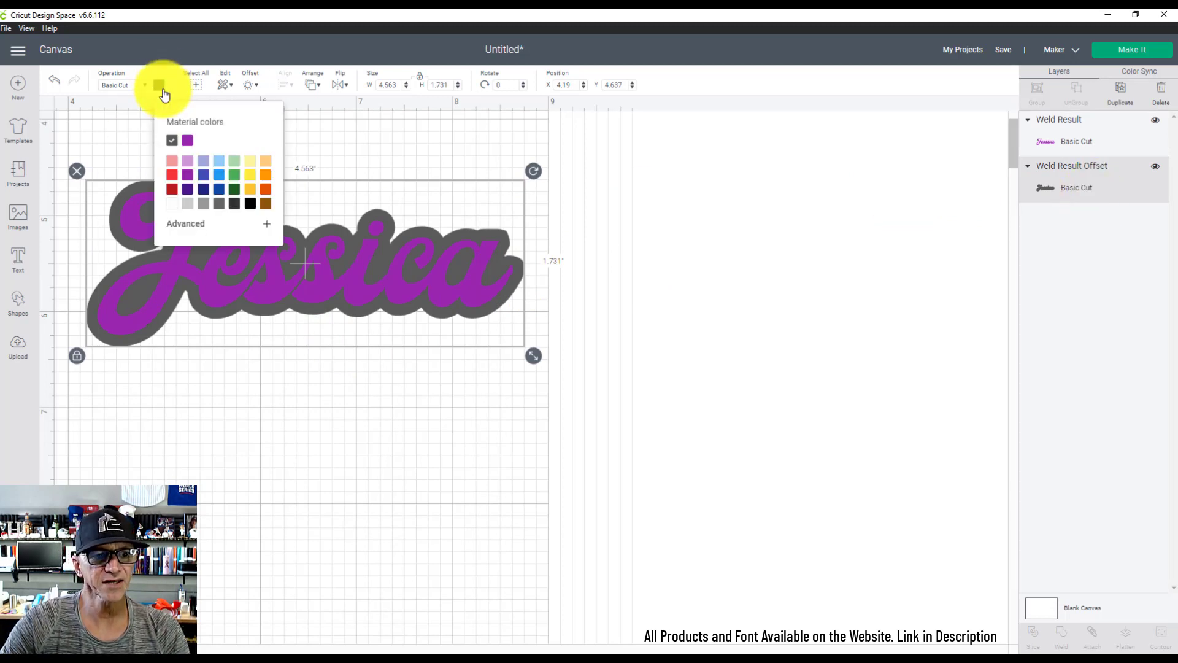
left_click(187, 203)
left_click(409, 430)
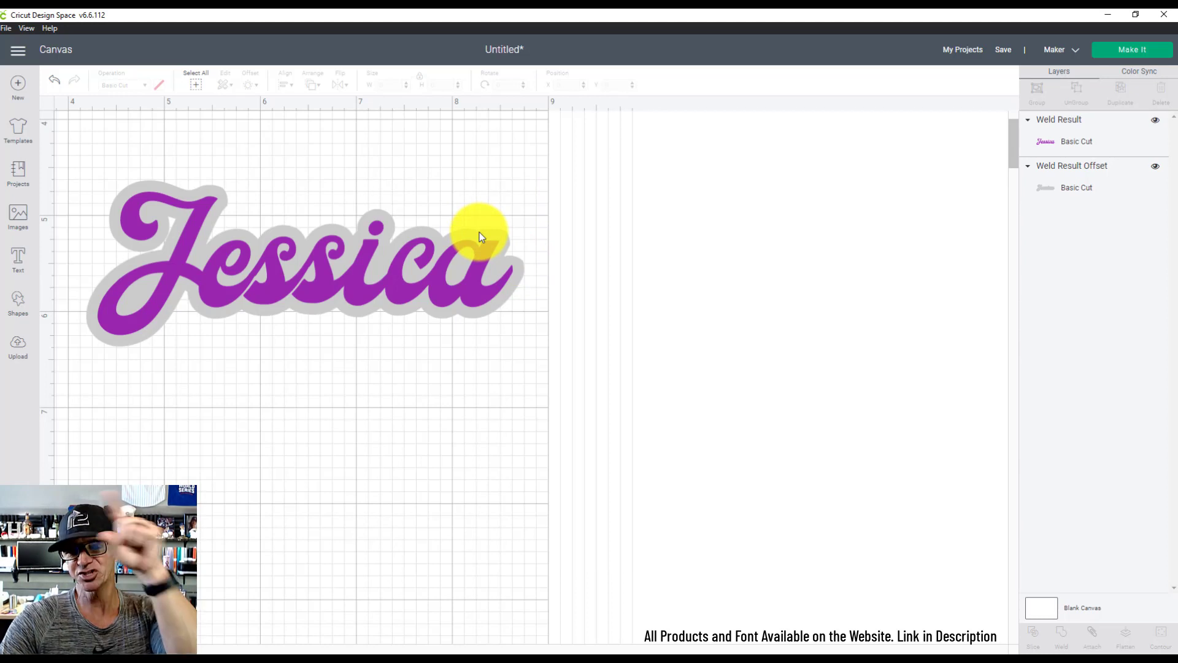
Step: Create a second offset around the light gray outline at a distance of 0.06 in
left_click(525, 271)
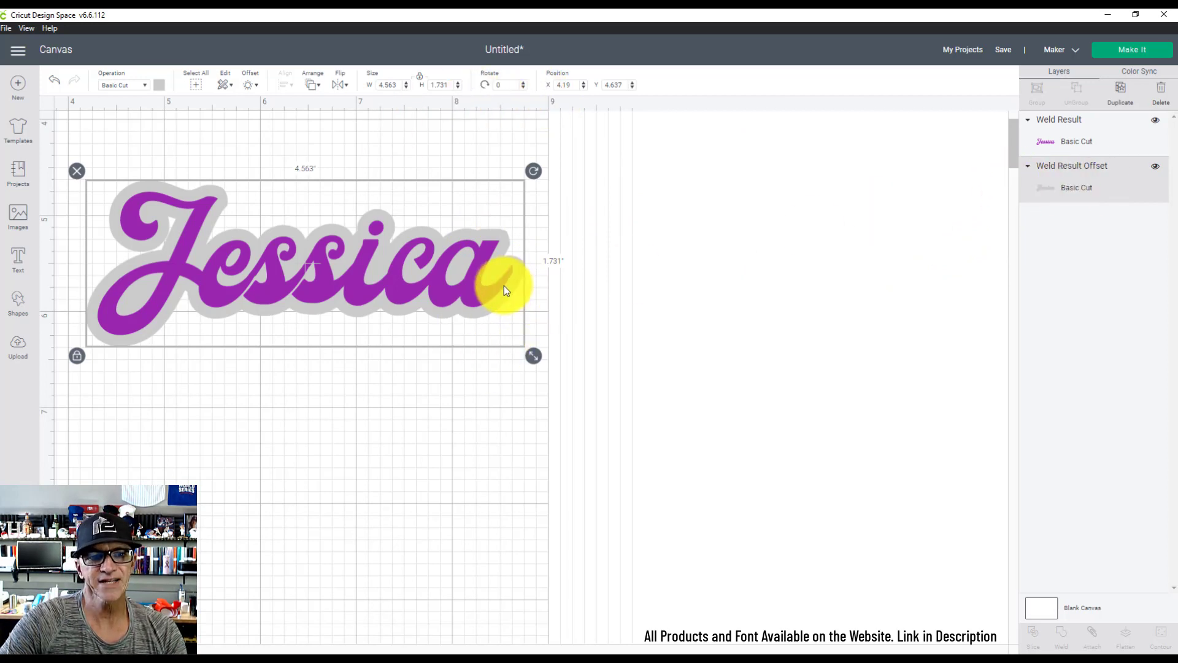
left_click(249, 85)
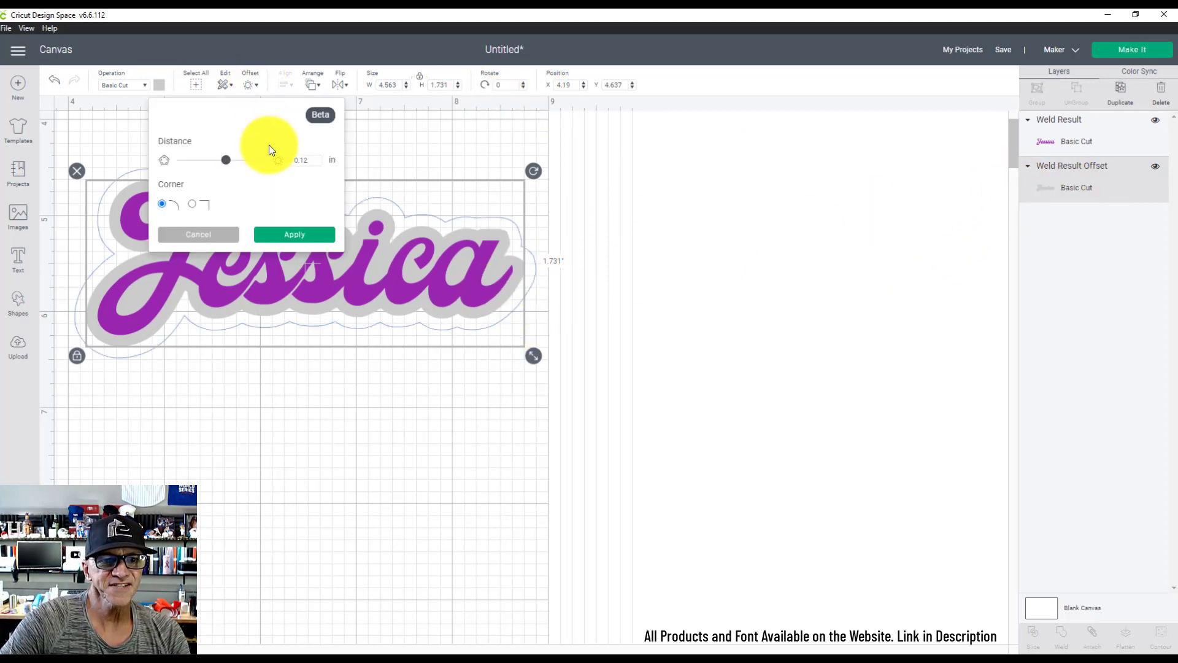
left_click(296, 161)
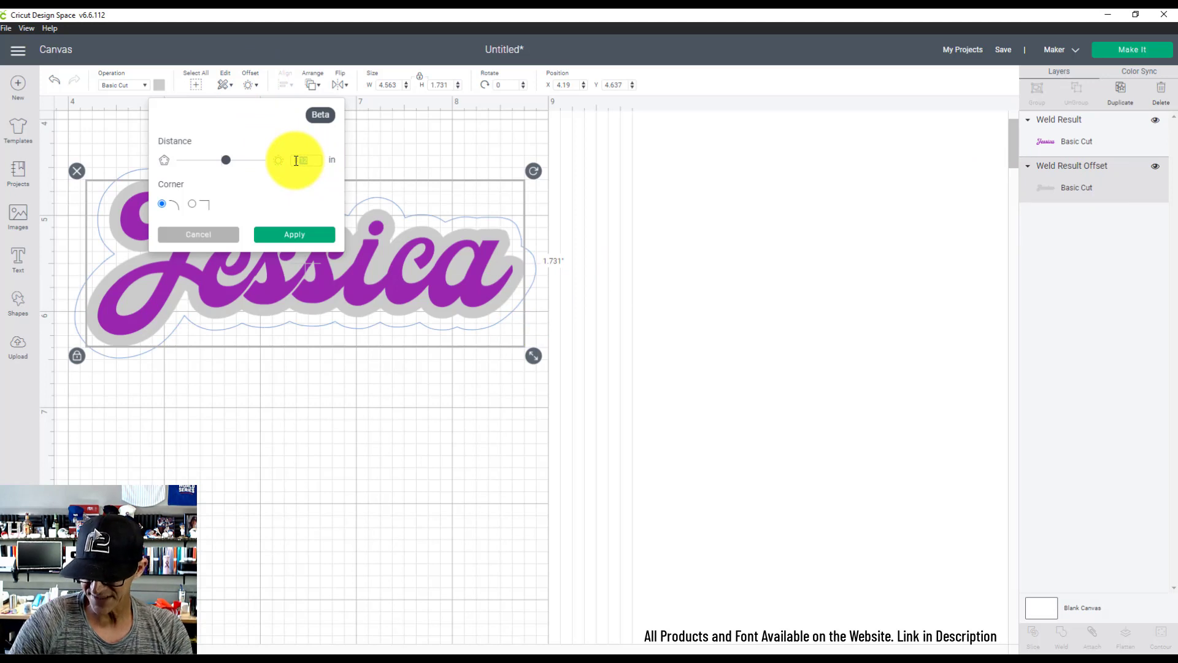
type("0.06")
left_click(294, 131)
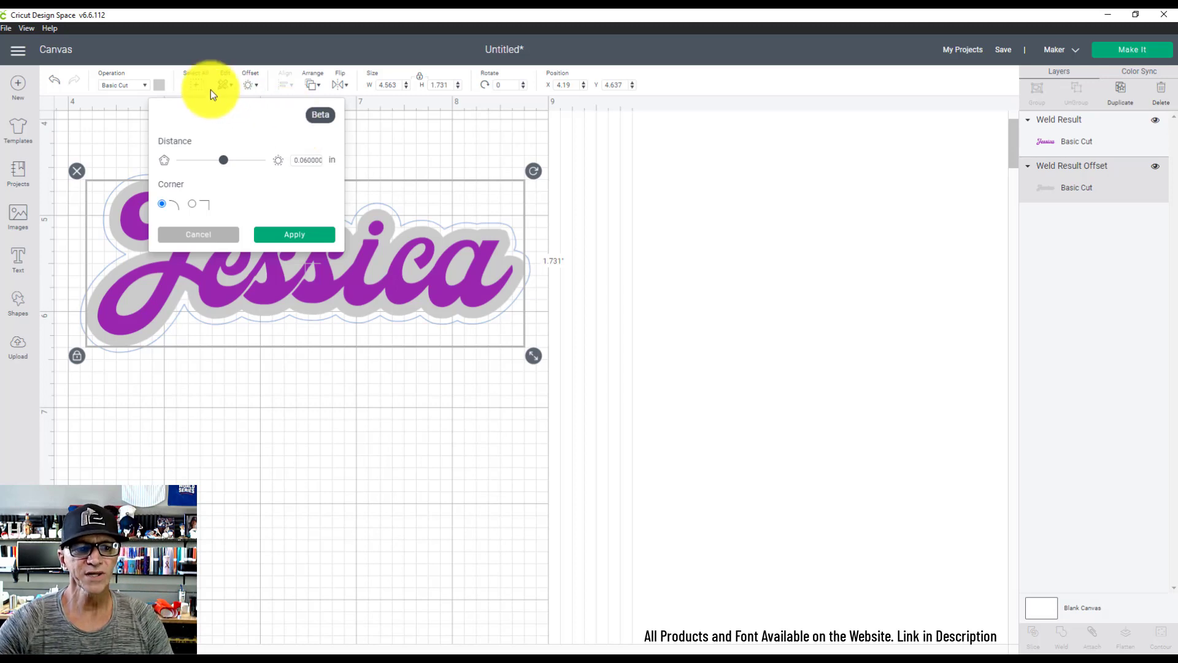
left_click(307, 236)
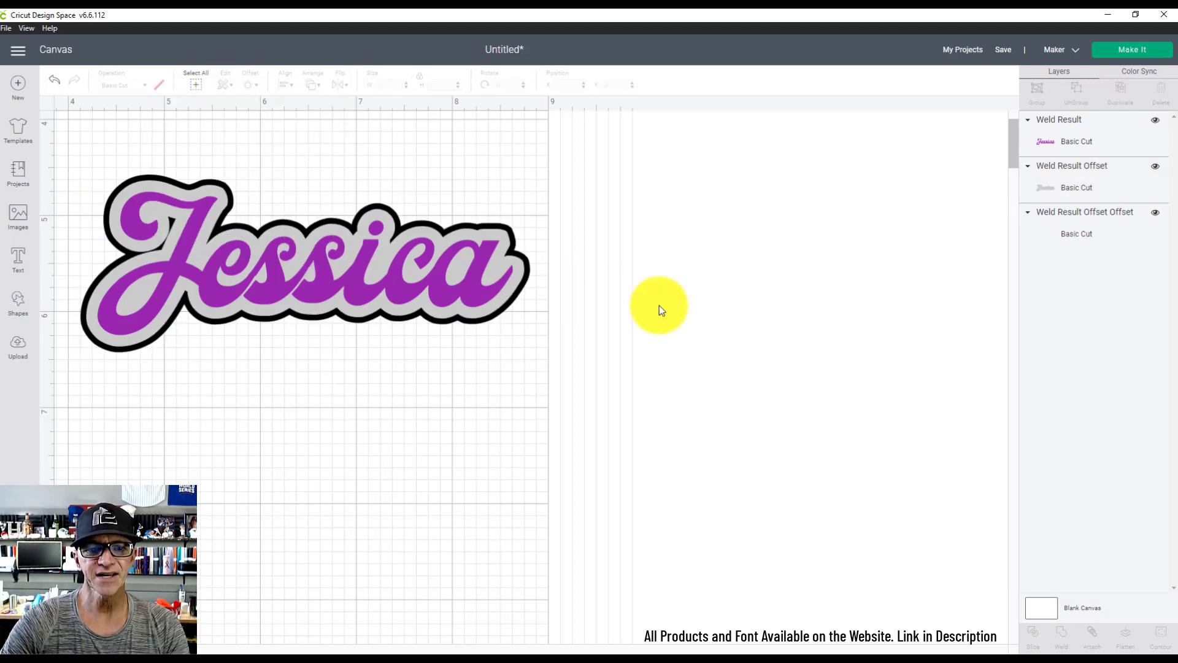